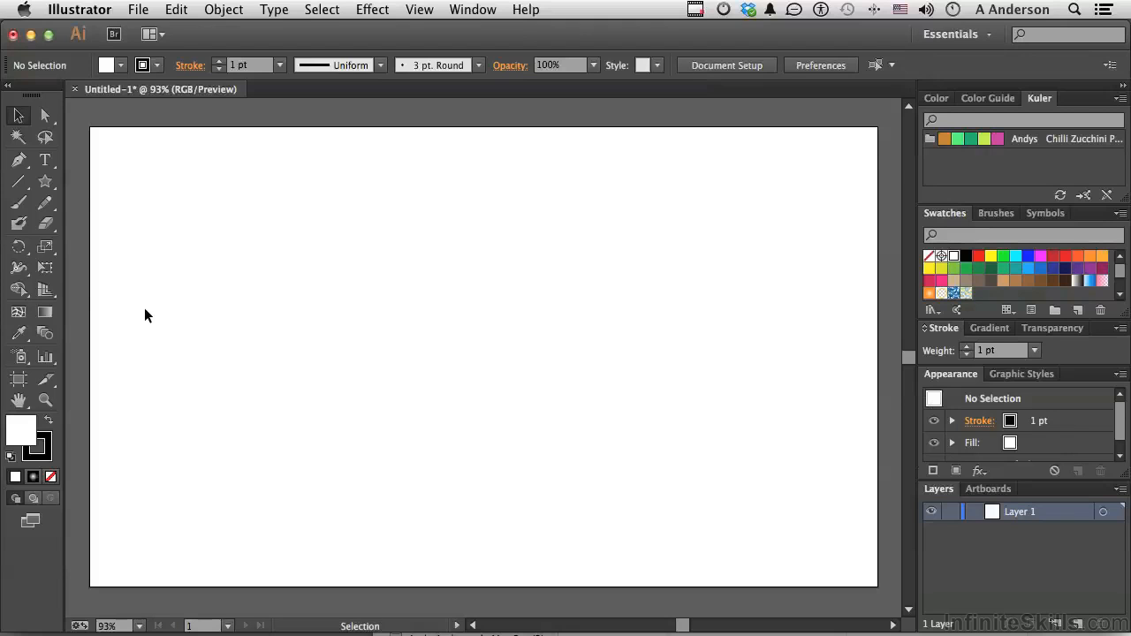
- Draw a rectangle near the artboard's lower-left corner and a five-pointed star above it
left_click(47, 185)
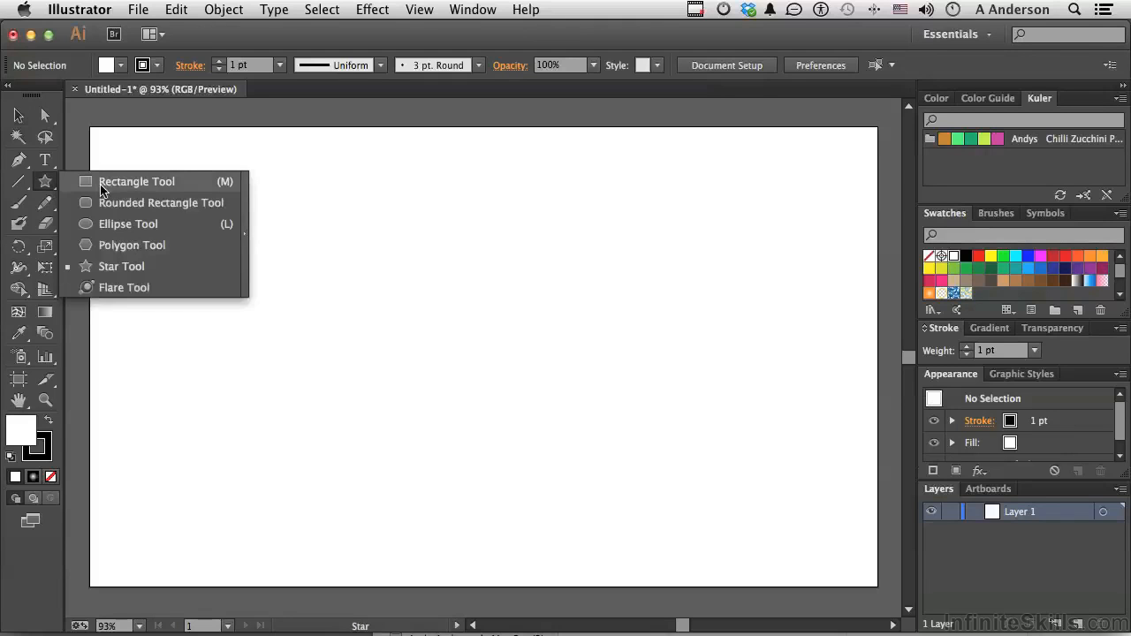
left_click(133, 181)
left_click_drag(121, 430, 354, 581)
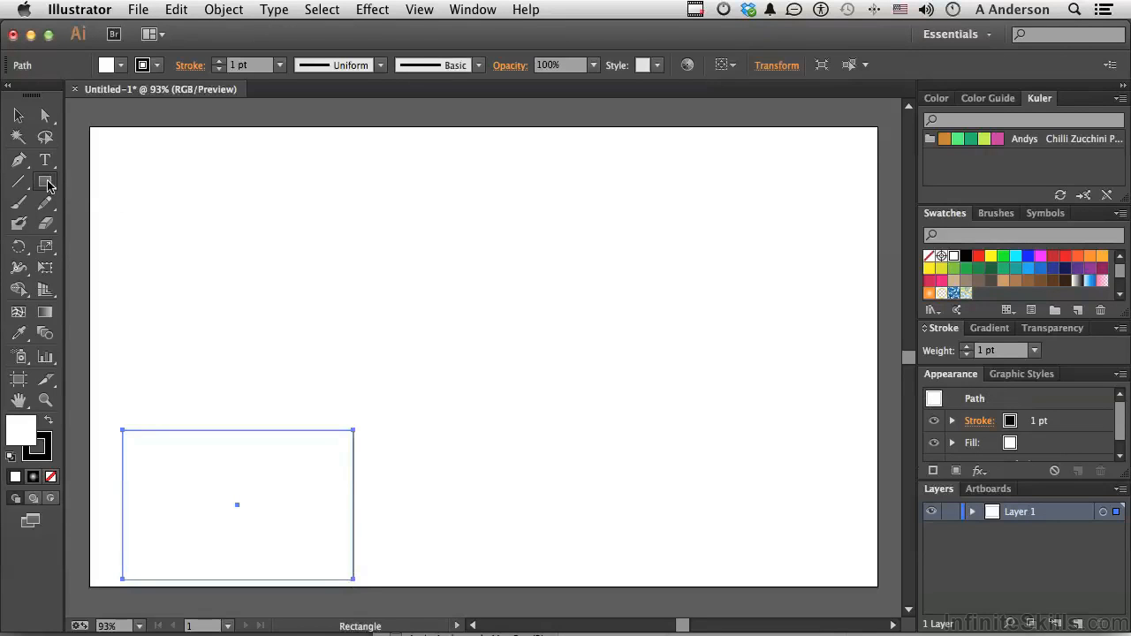
left_click_drag(47, 183, 89, 270)
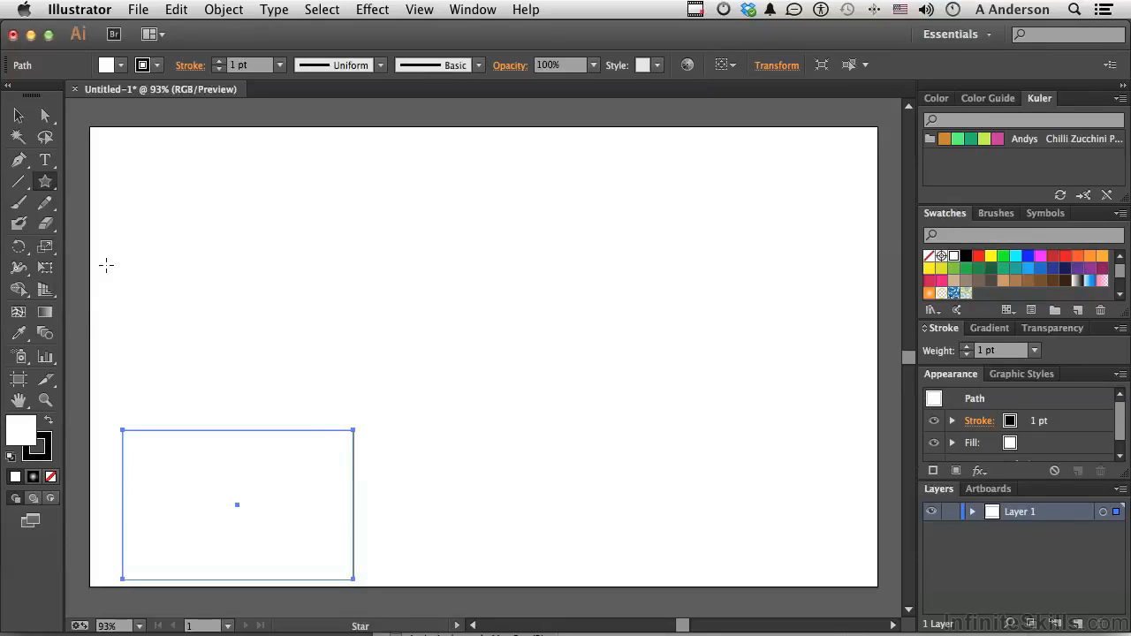
left_click_drag(226, 271, 279, 363)
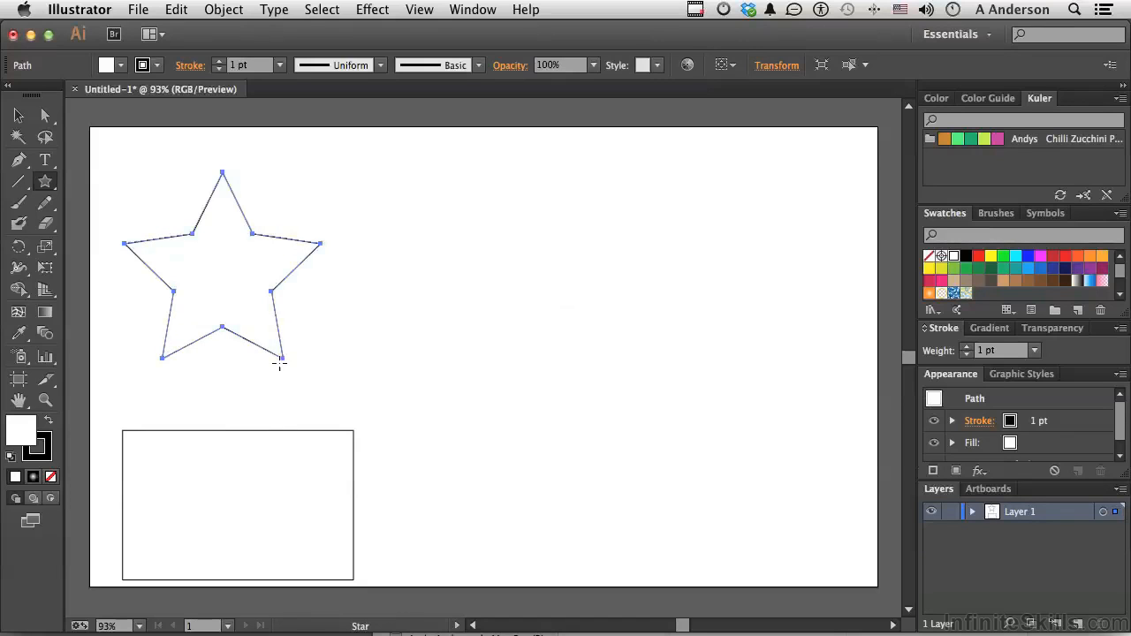
- Draw a long horizontal line to the right of the rectangle and set its stroke weight to 4 pt
left_click(19, 182)
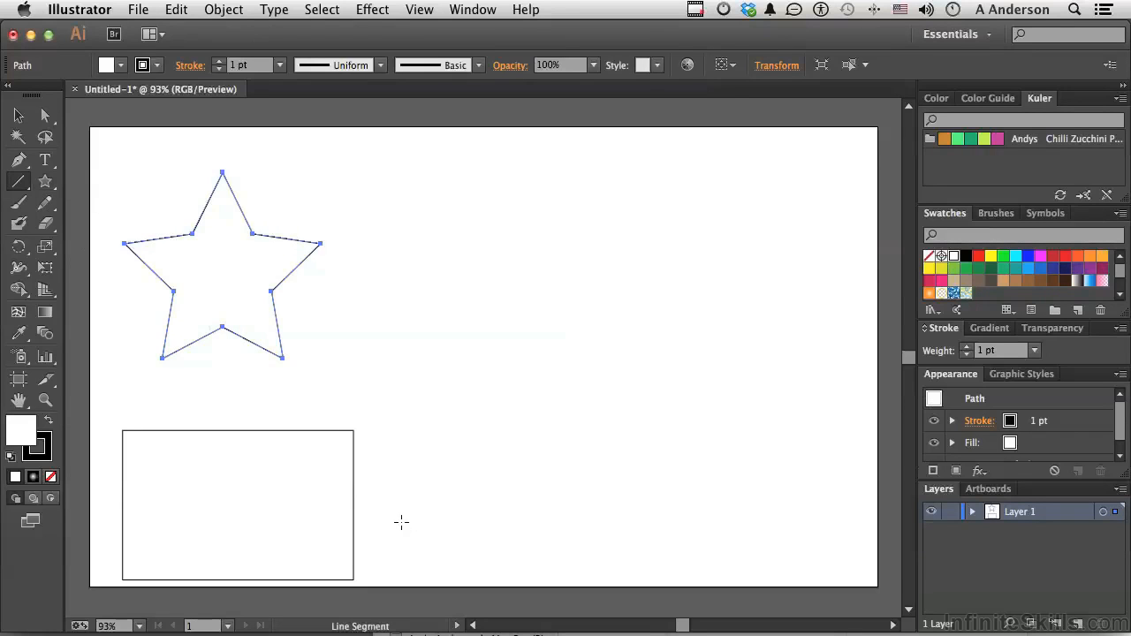
left_click_drag(399, 520, 830, 541)
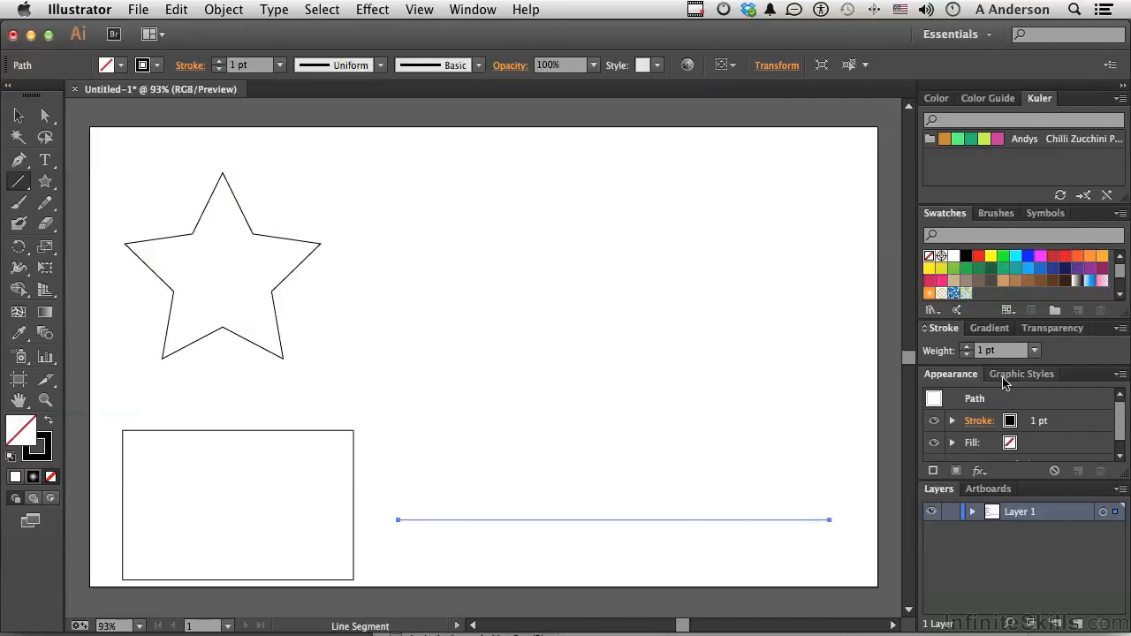
left_click(968, 351)
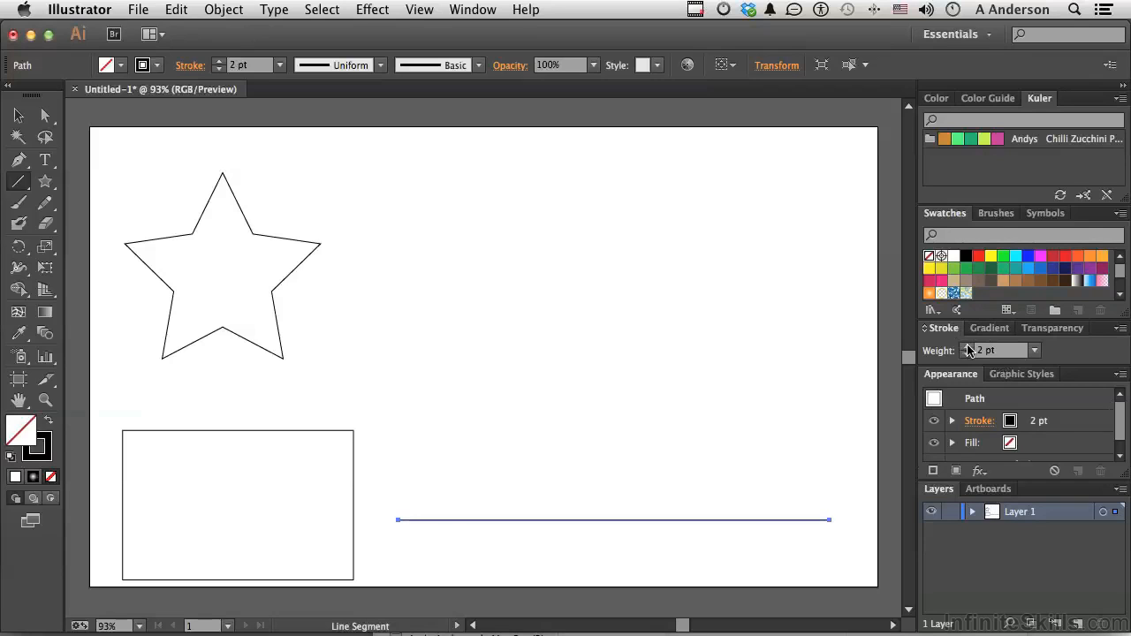
left_click(967, 351)
left_click(967, 351)
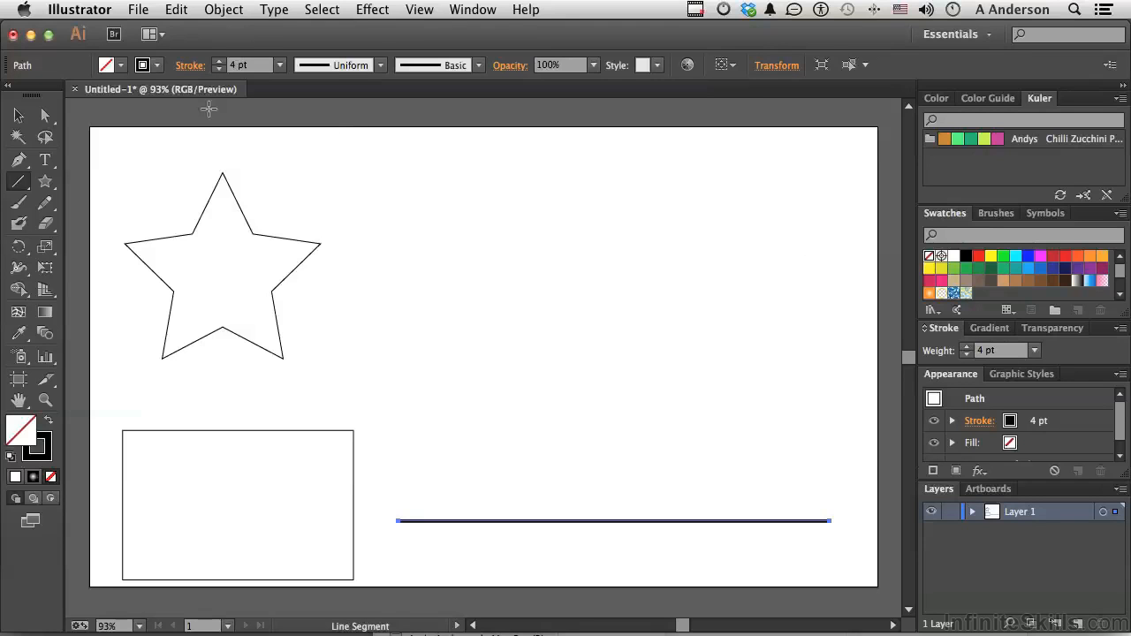
- Fill the star with cyan and the rectangle with yellow
left_click(19, 118)
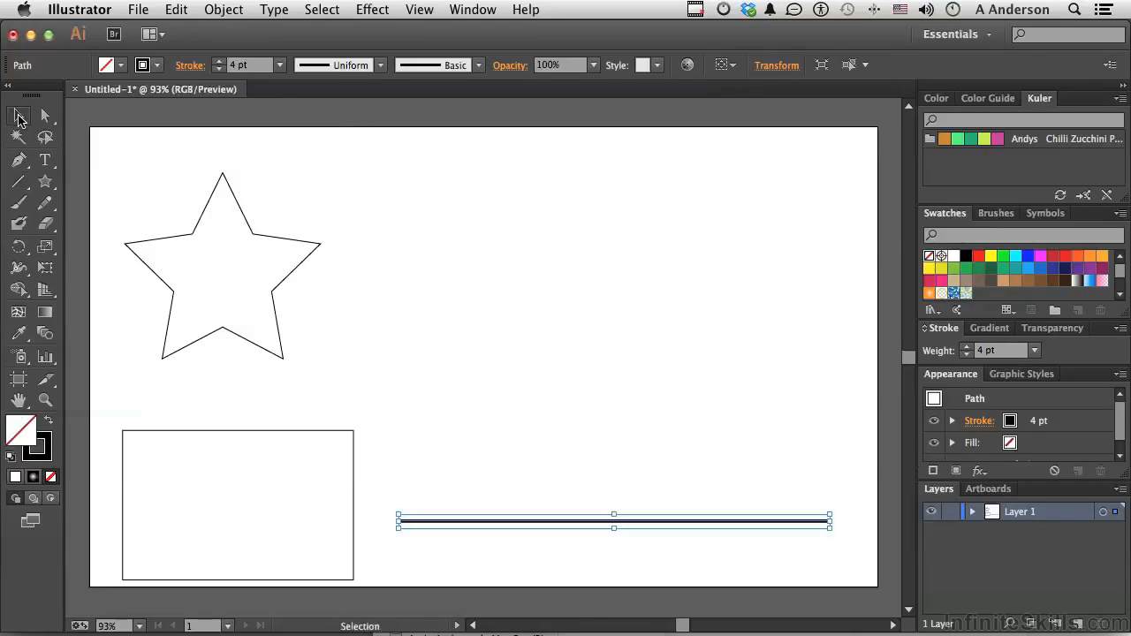
left_click(224, 261)
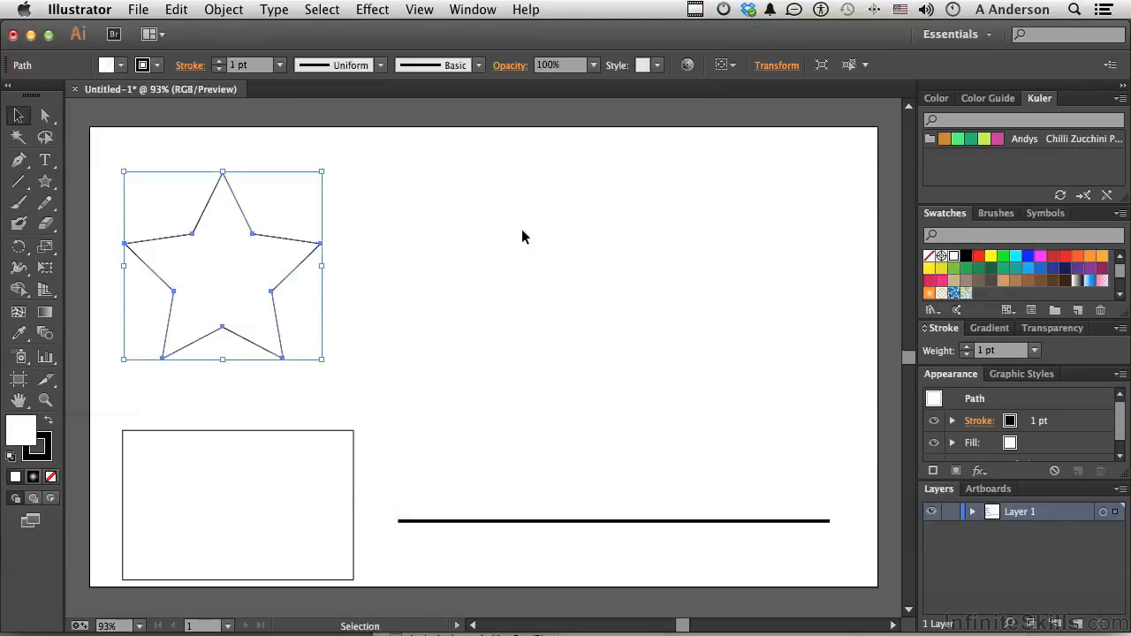
left_click(1015, 255)
left_click(200, 502)
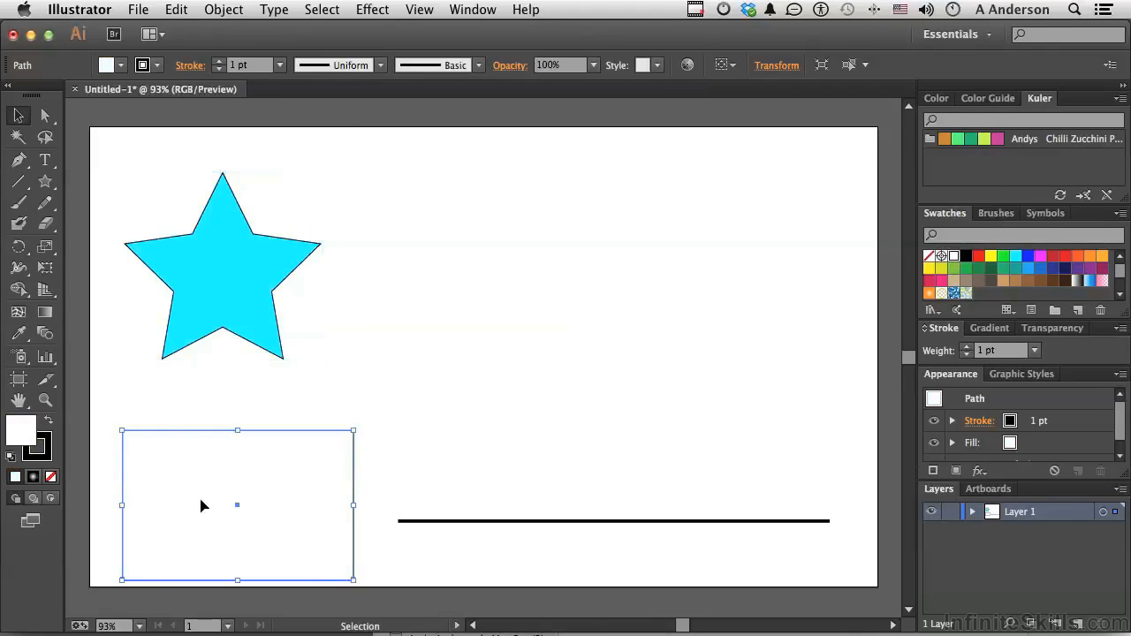
left_click(990, 257)
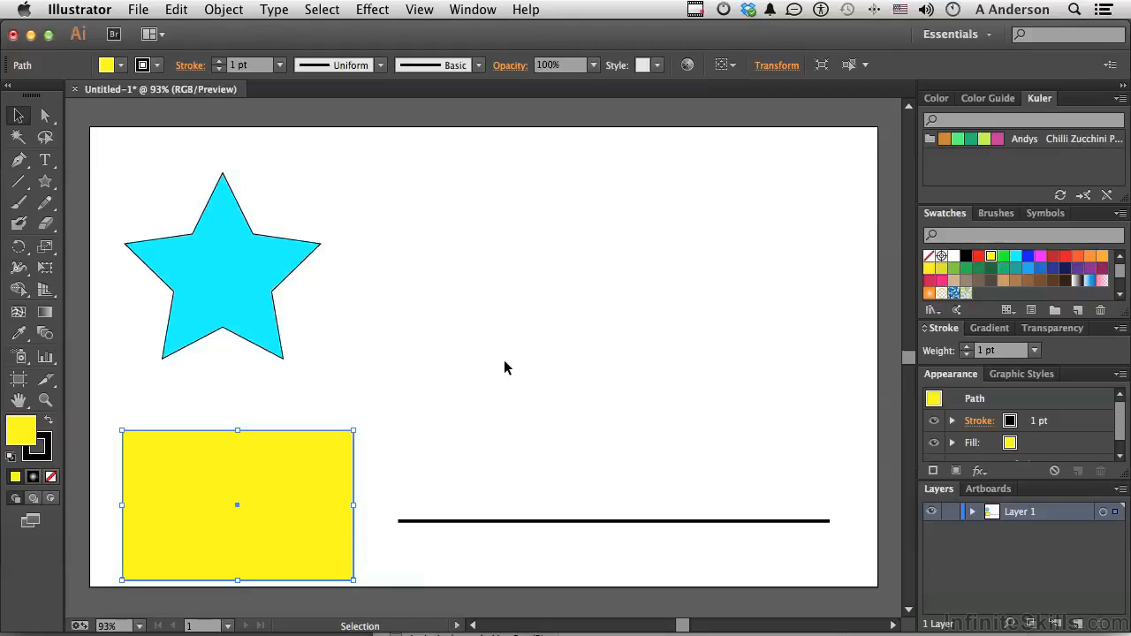
- Float the Swatches and Gradient panels over the canvas and fill the star with the white-to-black linear gradient swatch
mouse_move(935, 219)
left_mouse_down()
mouse_move(692, 172)
mouse_move(699, 117)
left_mouse_up()
left_click_drag(787, 222, 794, 330)
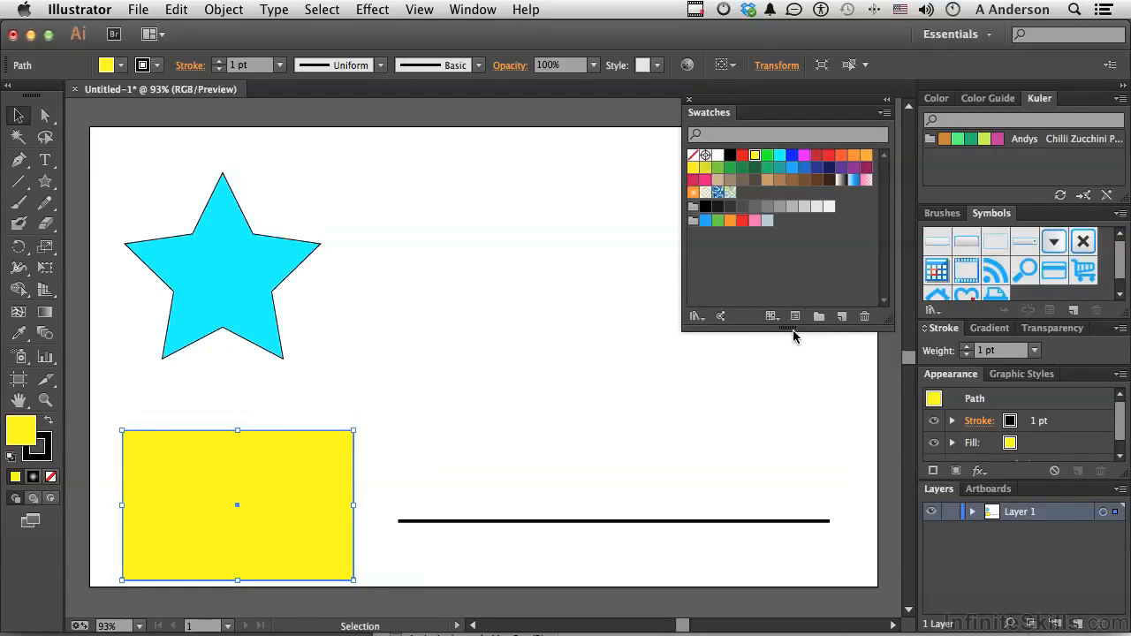
left_click(232, 297)
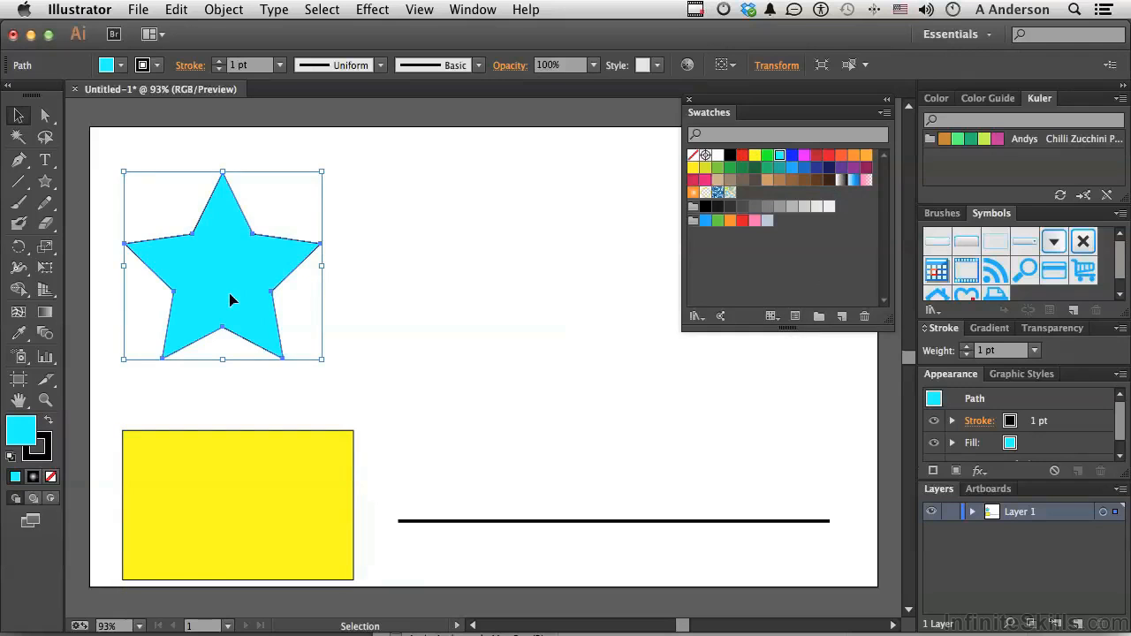
left_click(839, 180)
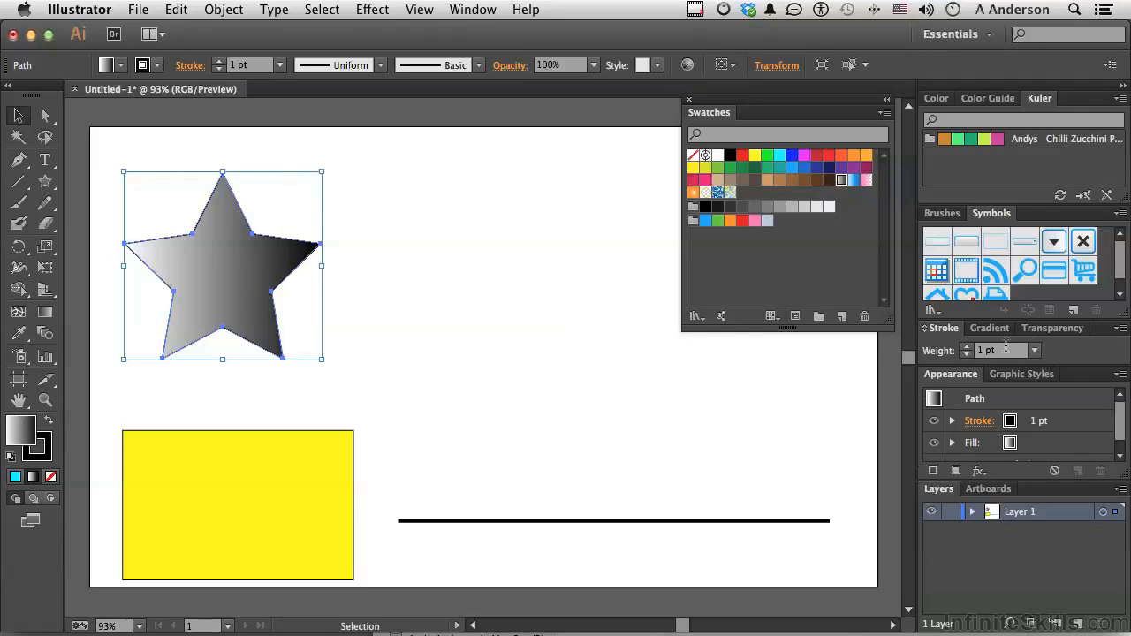
left_click(987, 328)
left_click_drag(989, 396, 477, 117)
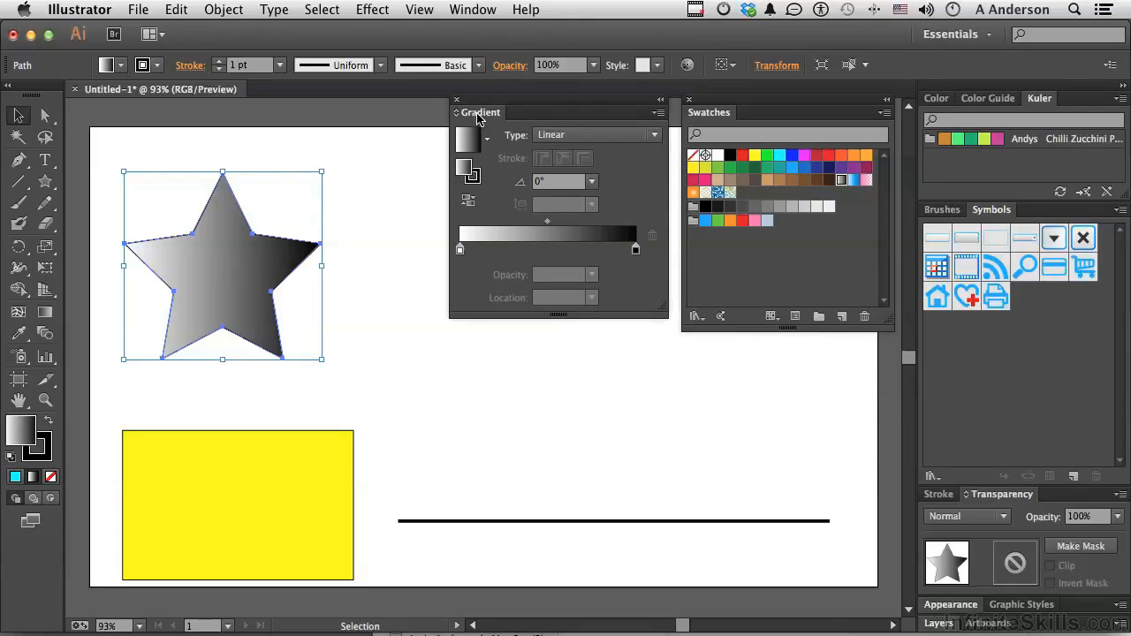
- Try the Radial gradient type on the star and return it to Linear
left_click(546, 136)
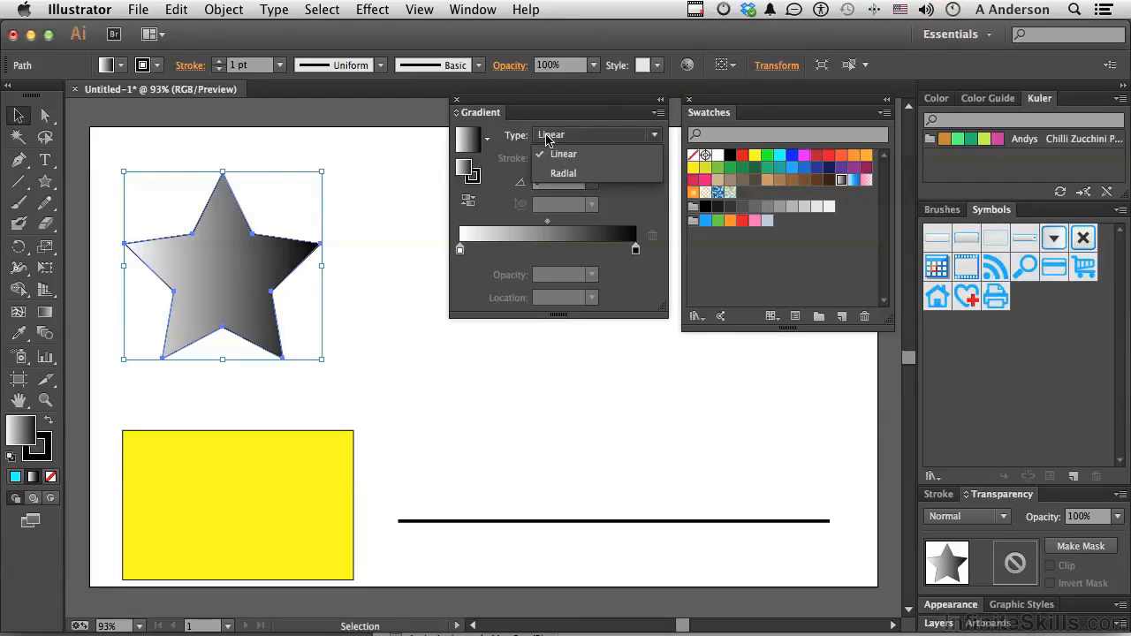
left_click(547, 173)
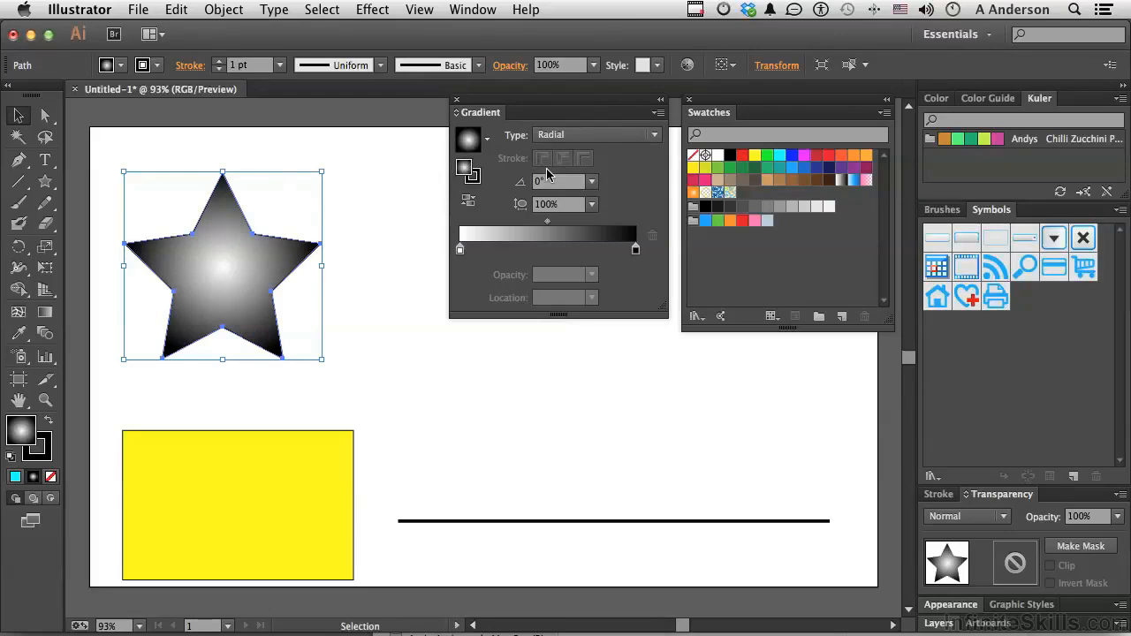
left_click(556, 137)
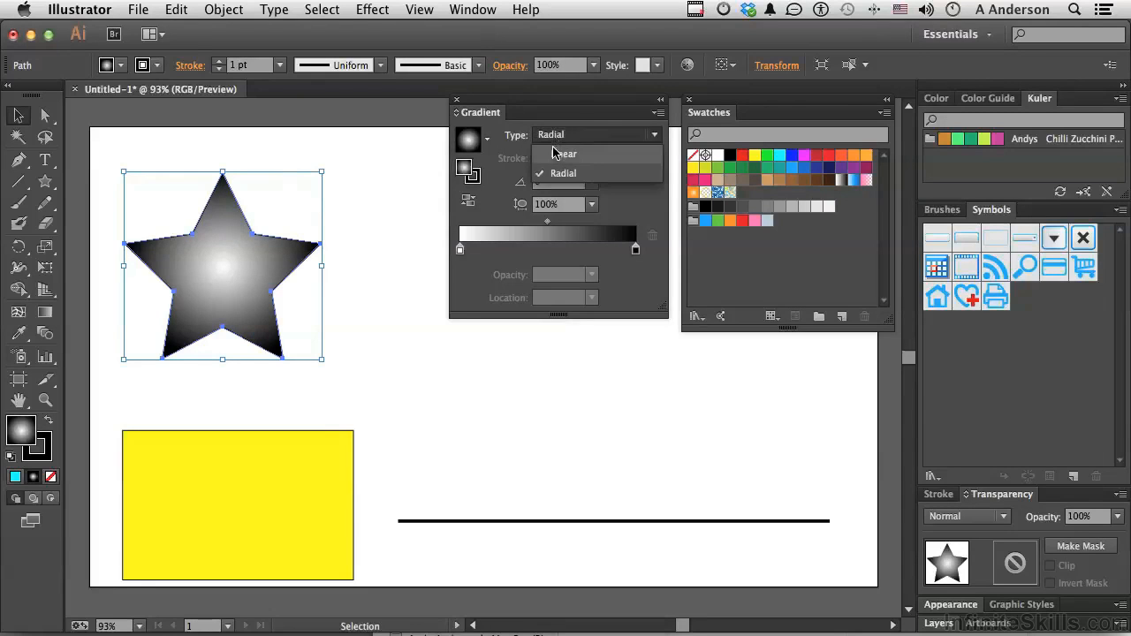
left_click(557, 154)
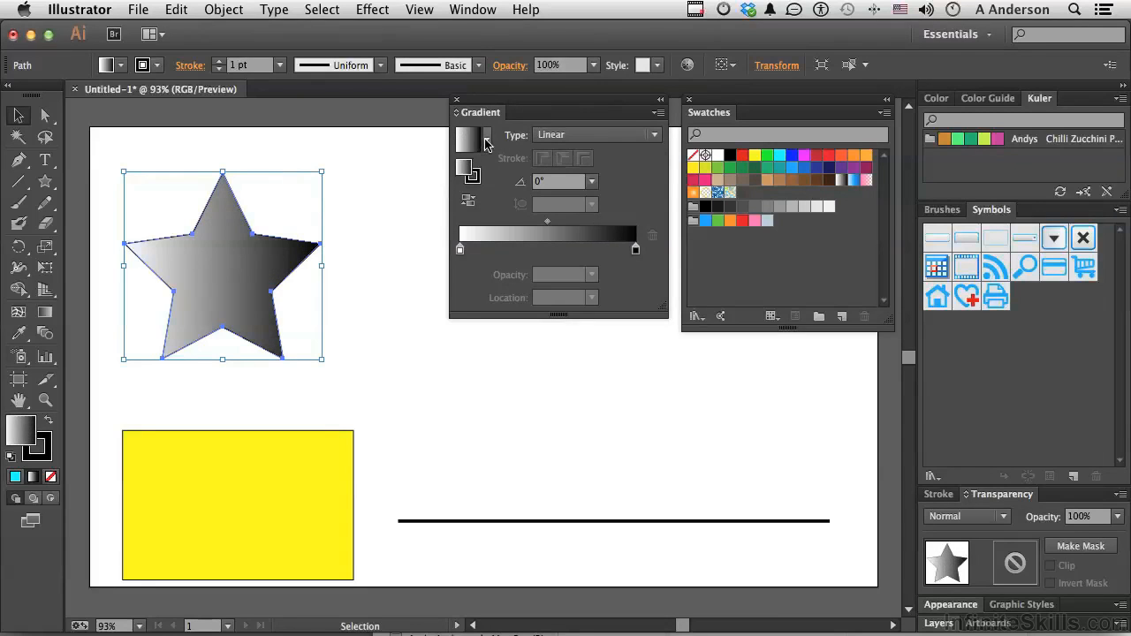
- Look through the preset gradients available for the star and close the list without choosing one
left_click(484, 139)
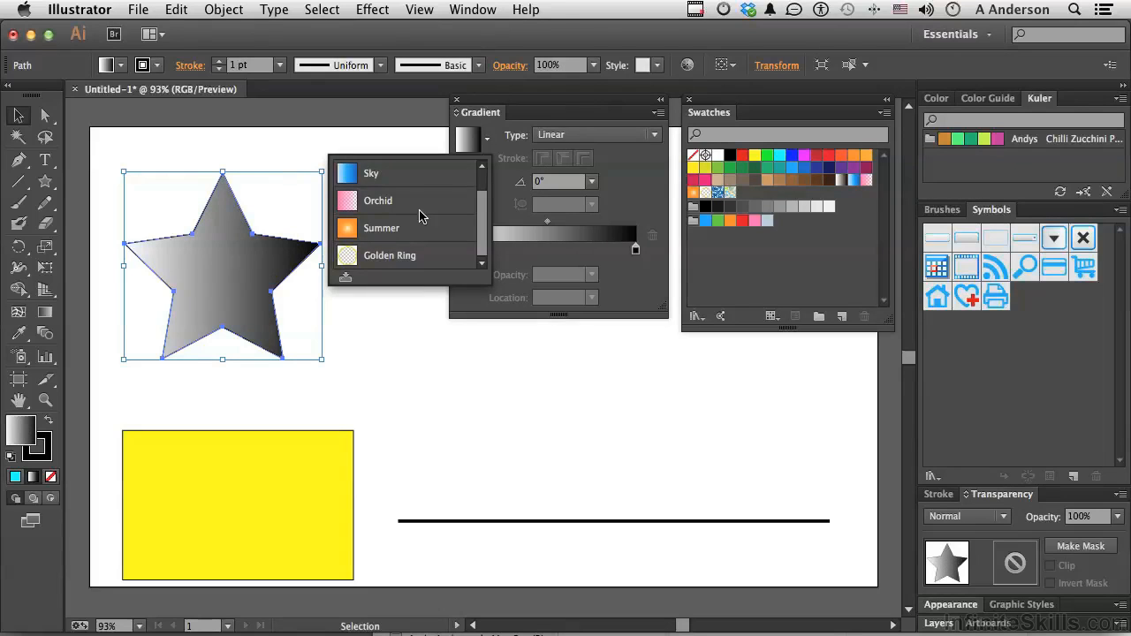
scroll(421, 215, "up", 1)
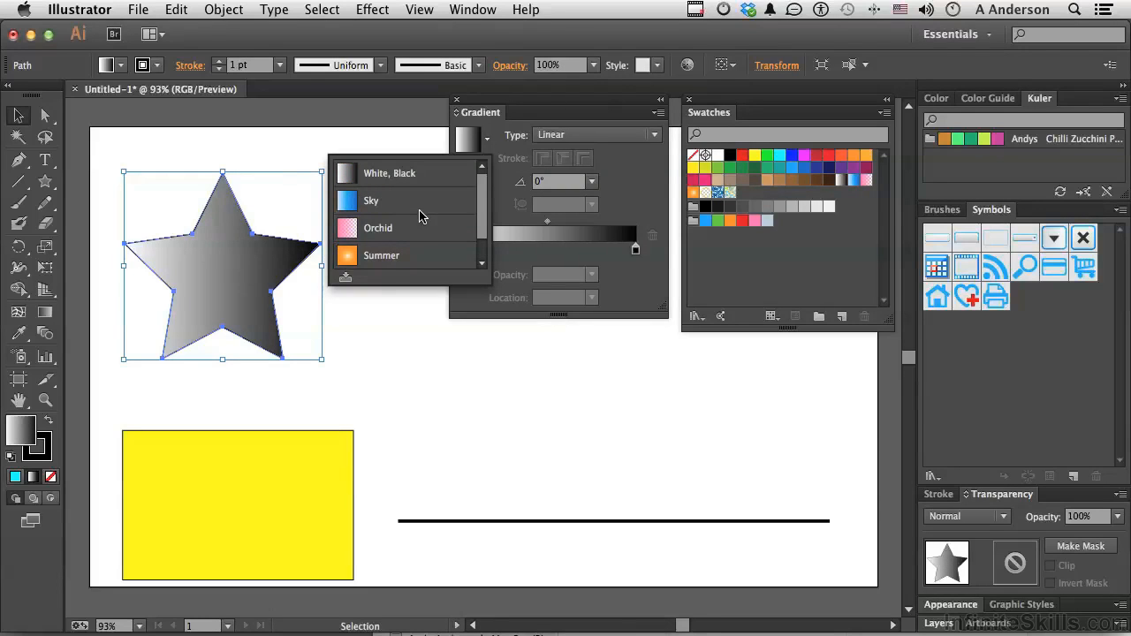
left_click(669, 183)
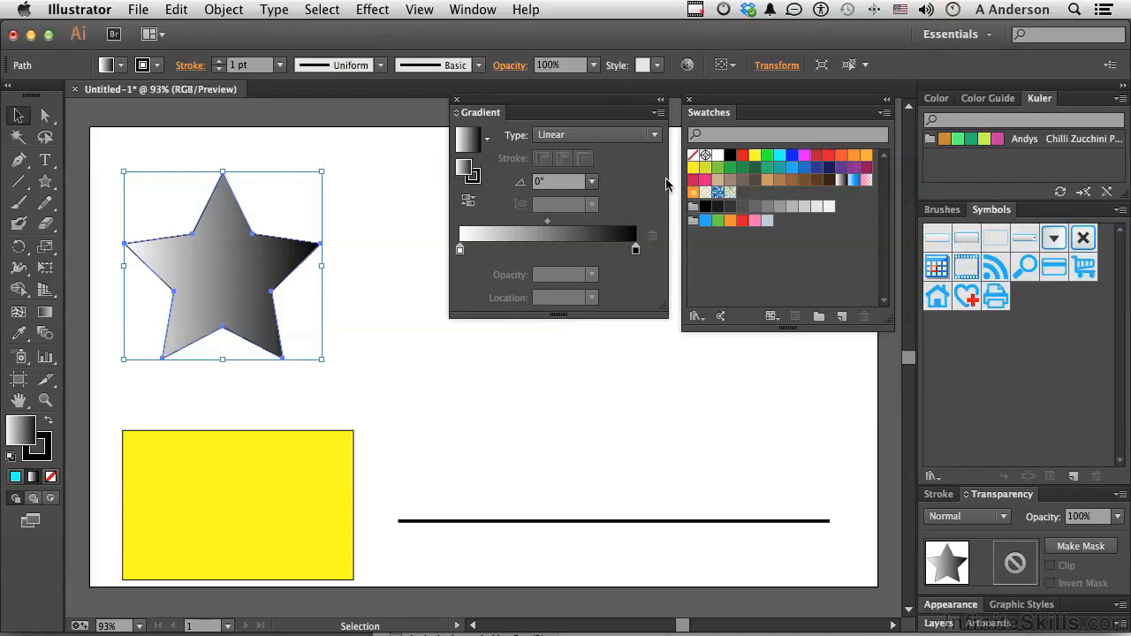
- Reverse the direction of the star's gradient and reverse it back
left_click(468, 202)
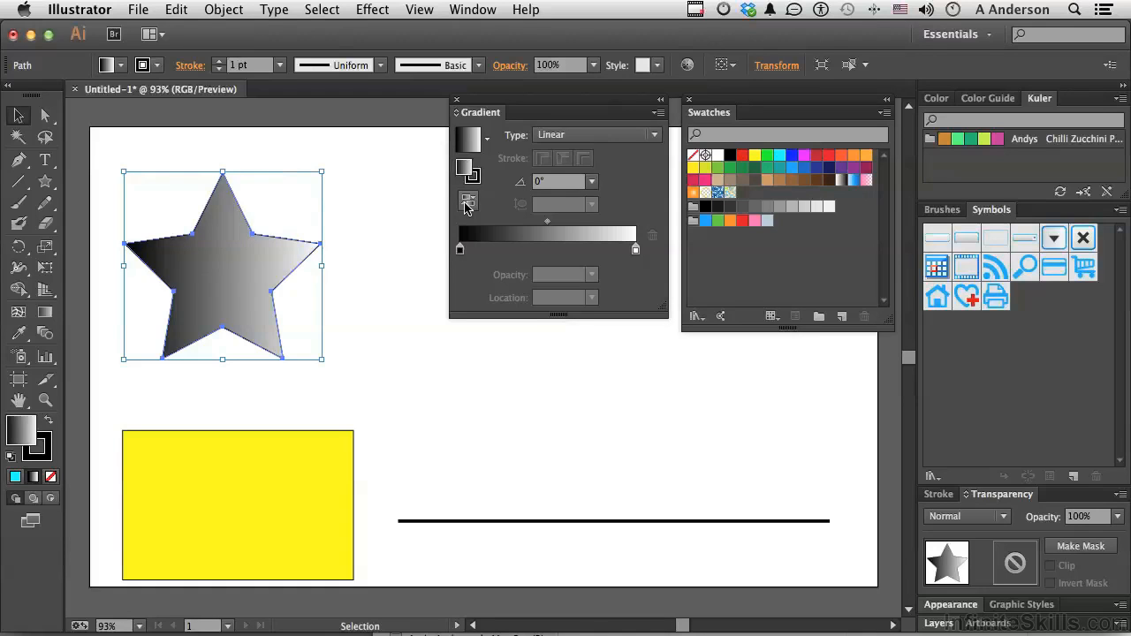
left_click(466, 203)
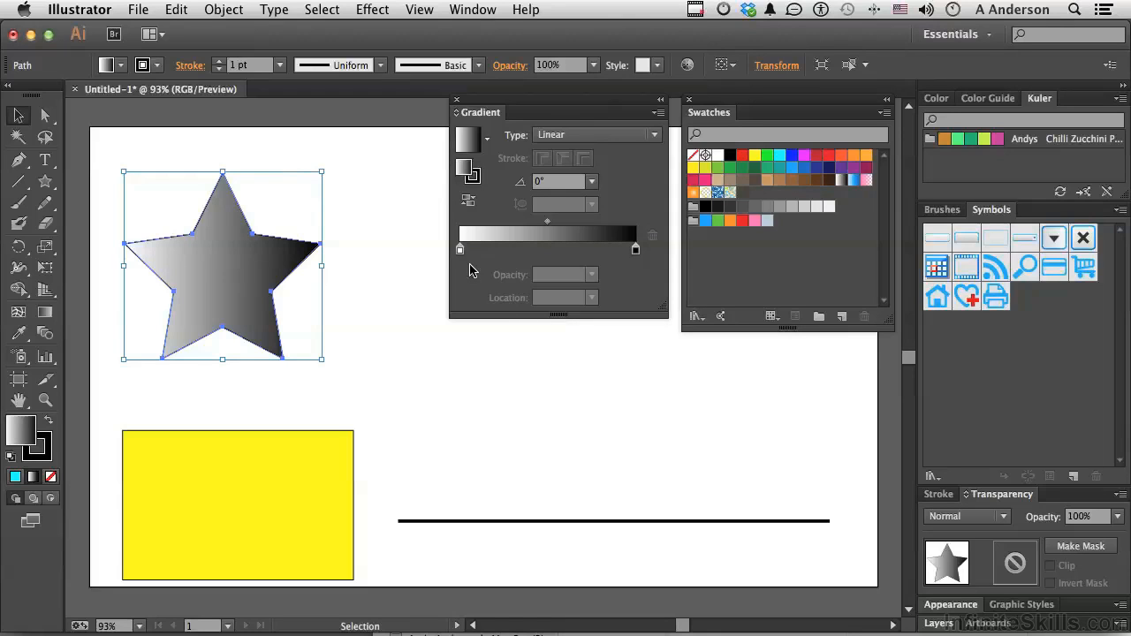
- Try bringing the white and black gradient stops close together near the middle, and return them to 0% and 100%
mouse_move(459, 250)
left_mouse_down()
mouse_move(515, 251)
mouse_move(461, 250)
left_mouse_up()
left_click_drag(635, 250, 567, 254)
left_click_drag(460, 250, 544, 262)
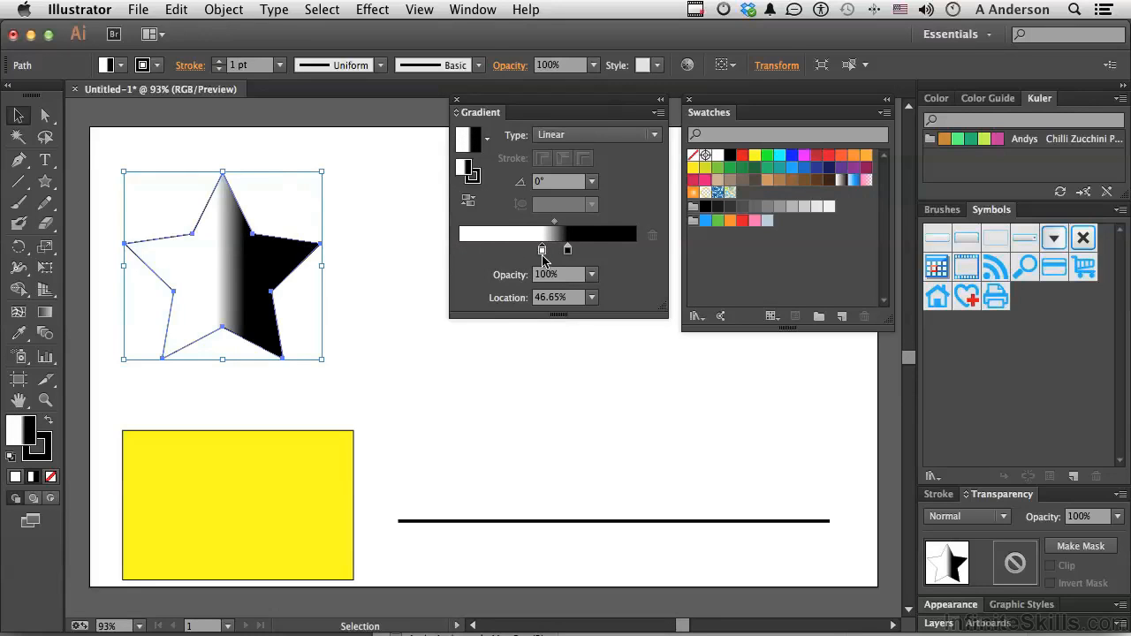
left_click_drag(542, 254, 439, 256)
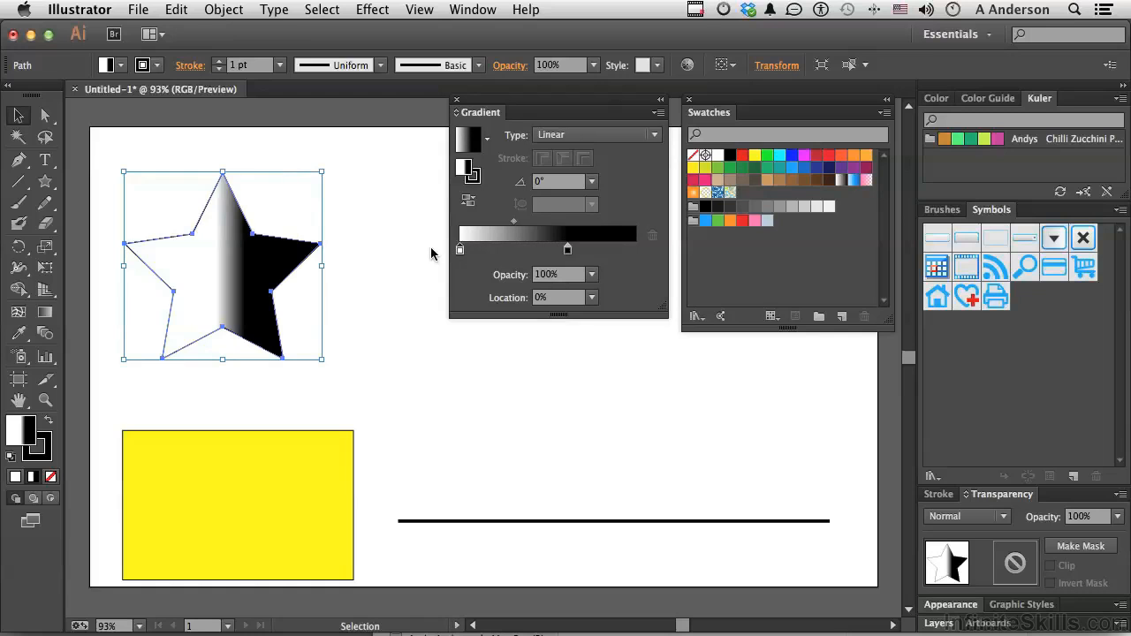
left_click_drag(567, 254, 674, 263)
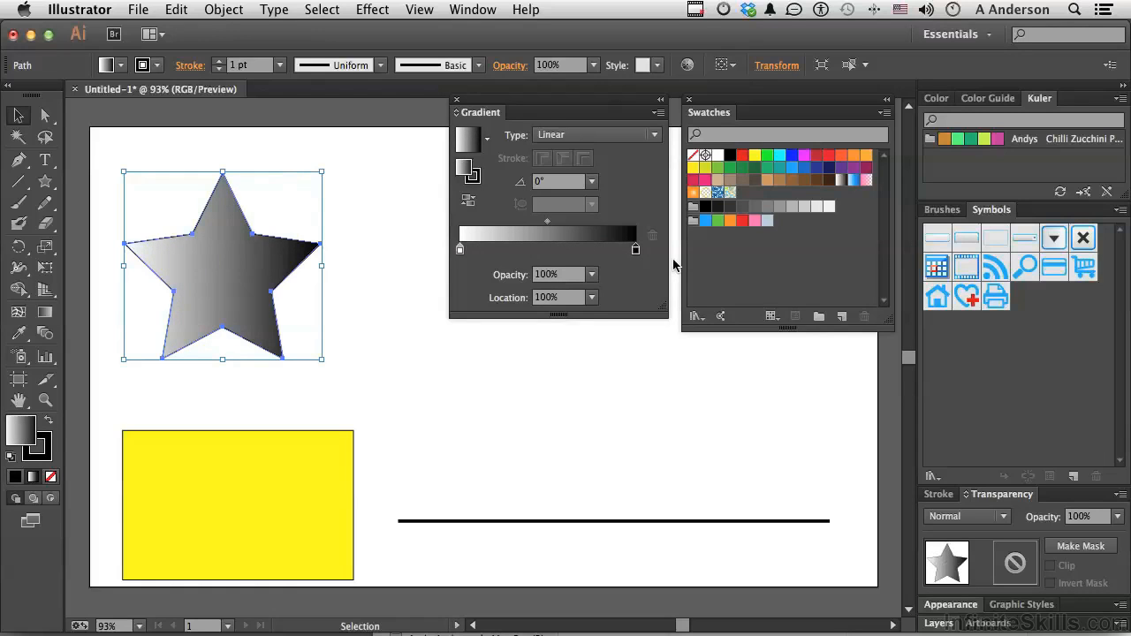
- Try shifting the white gradient stop inward directly on the star with the Gradient tool, and return the stop to 0%
left_click(45, 313)
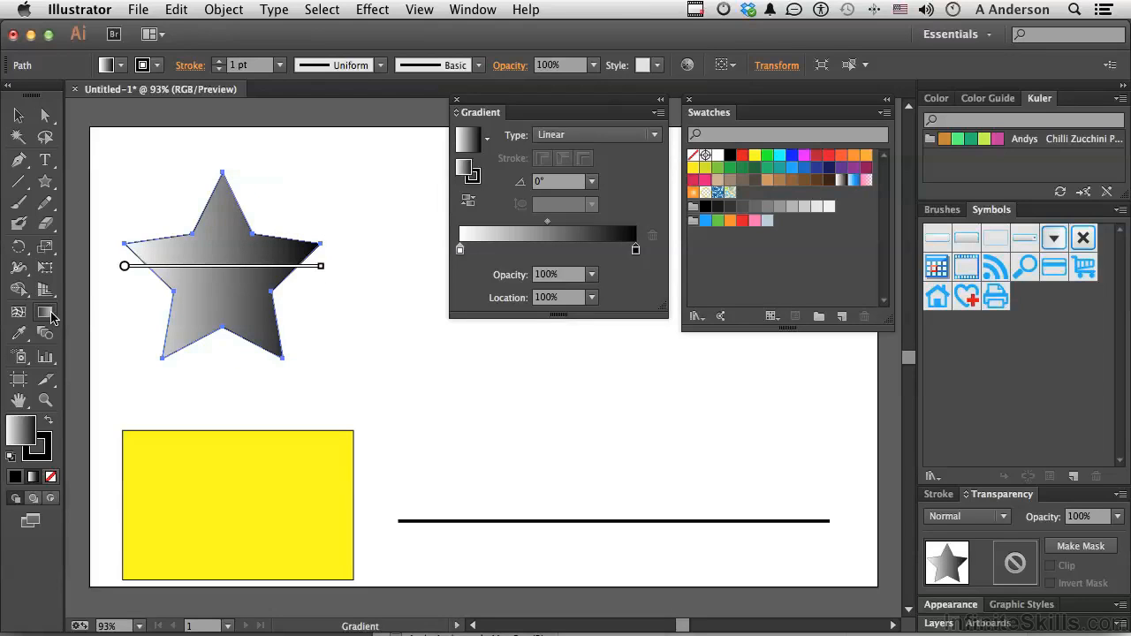
mouse_move(136, 265)
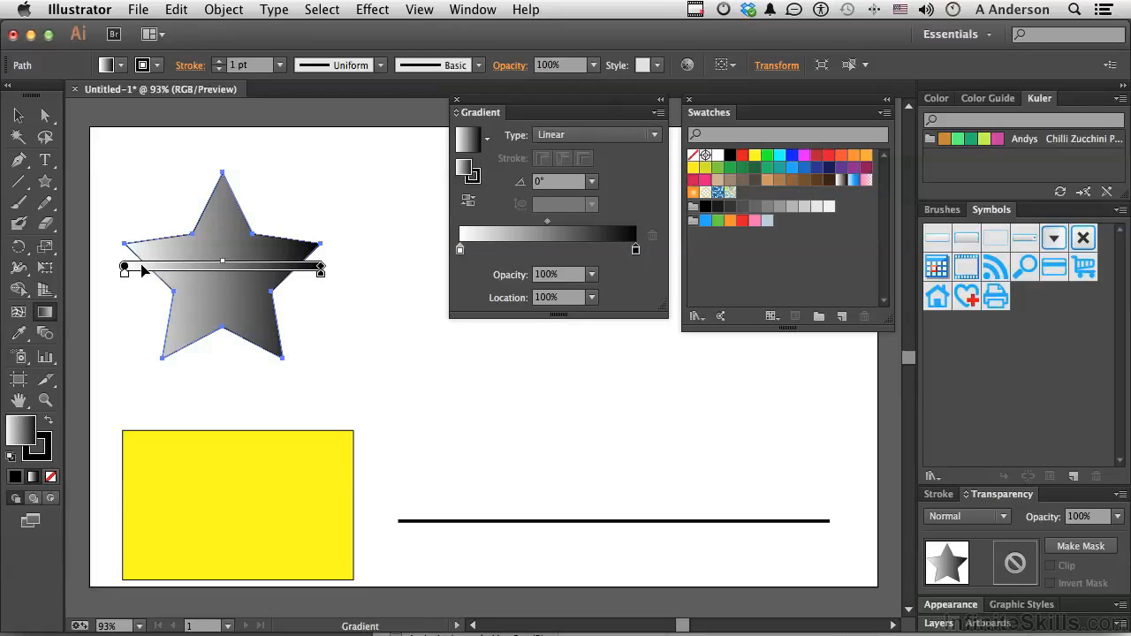
left_click_drag(125, 275, 147, 276)
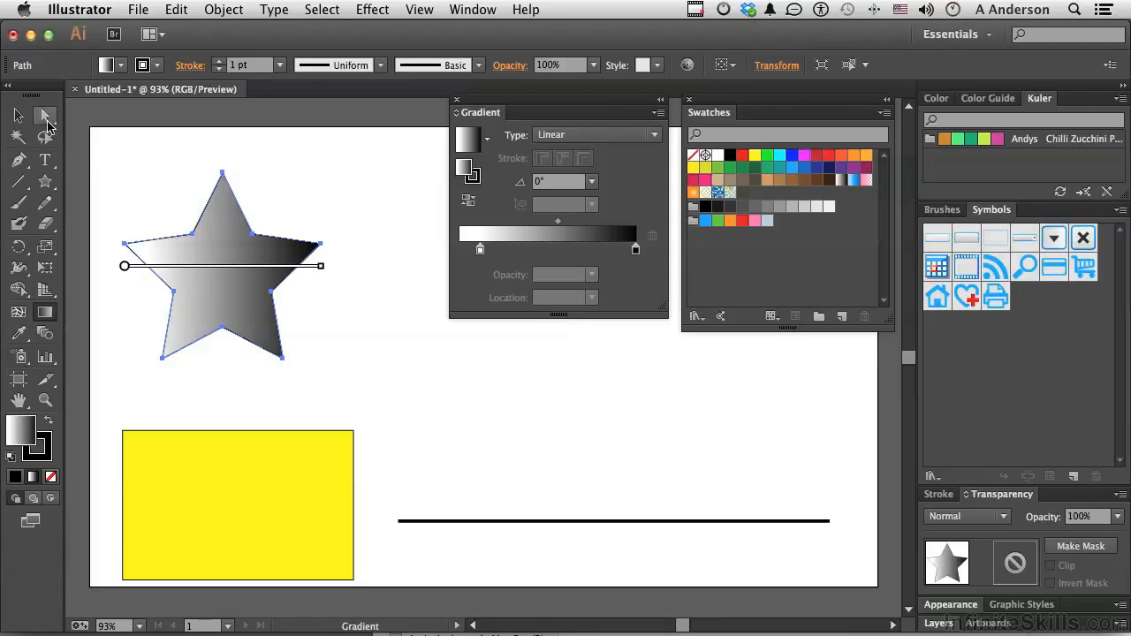
left_click(18, 114)
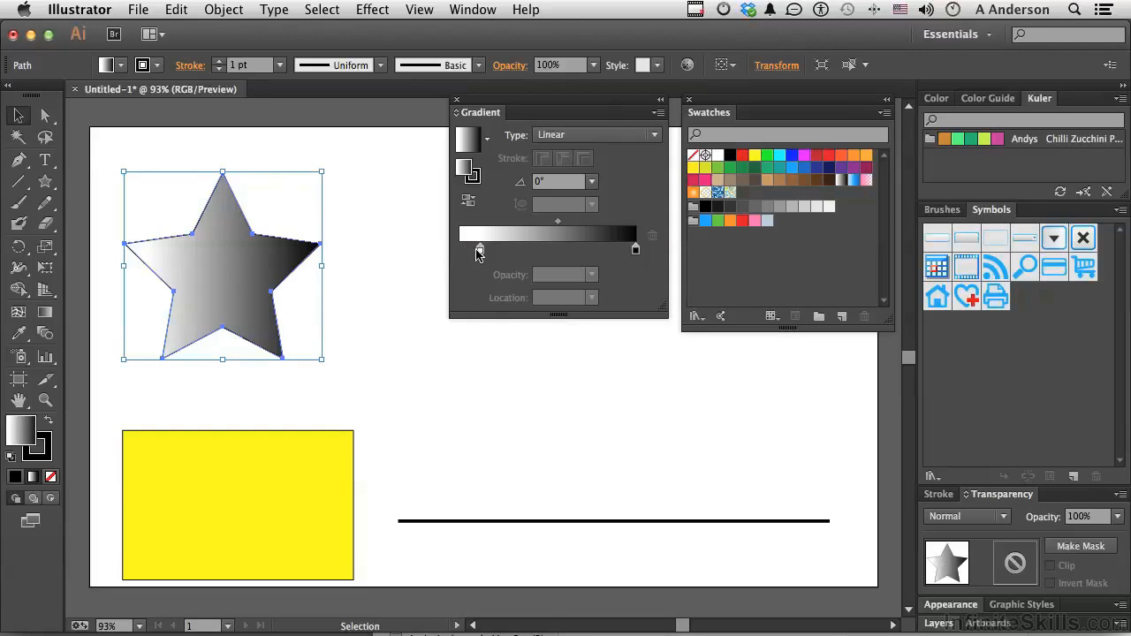
left_click_drag(479, 249, 457, 252)
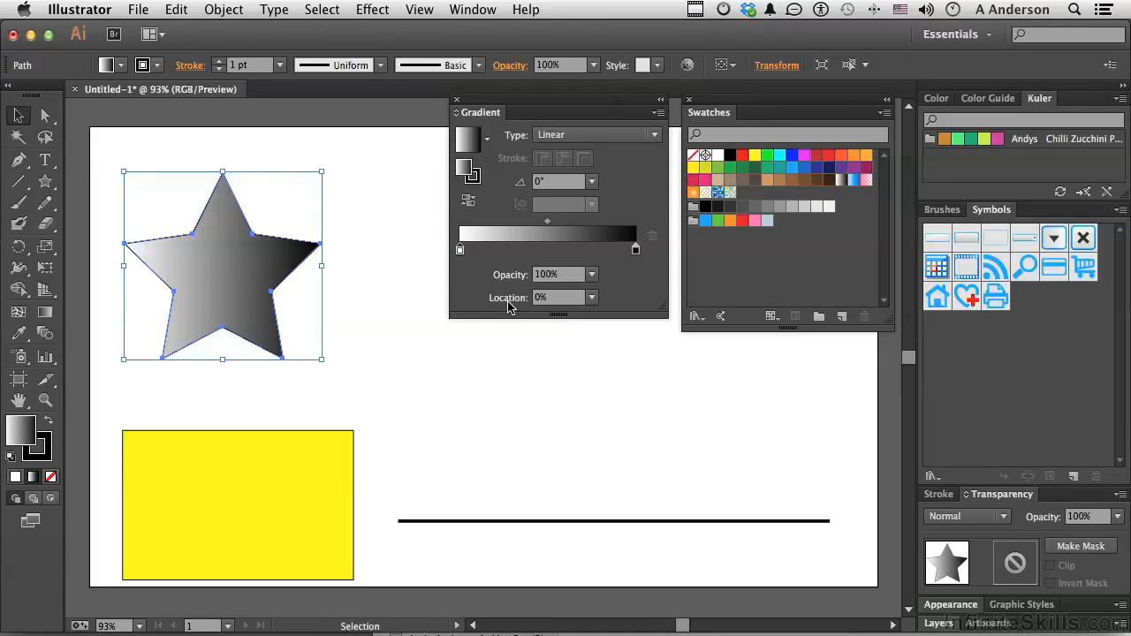
- Change the star's gradient type to Radial
left_click(571, 138)
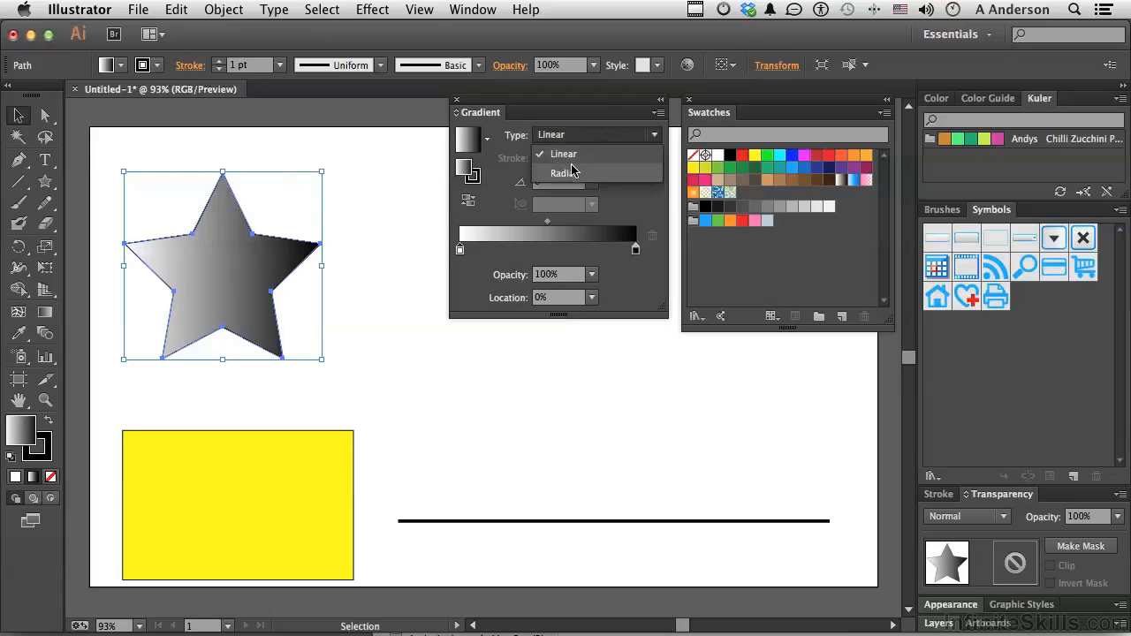
left_click(565, 173)
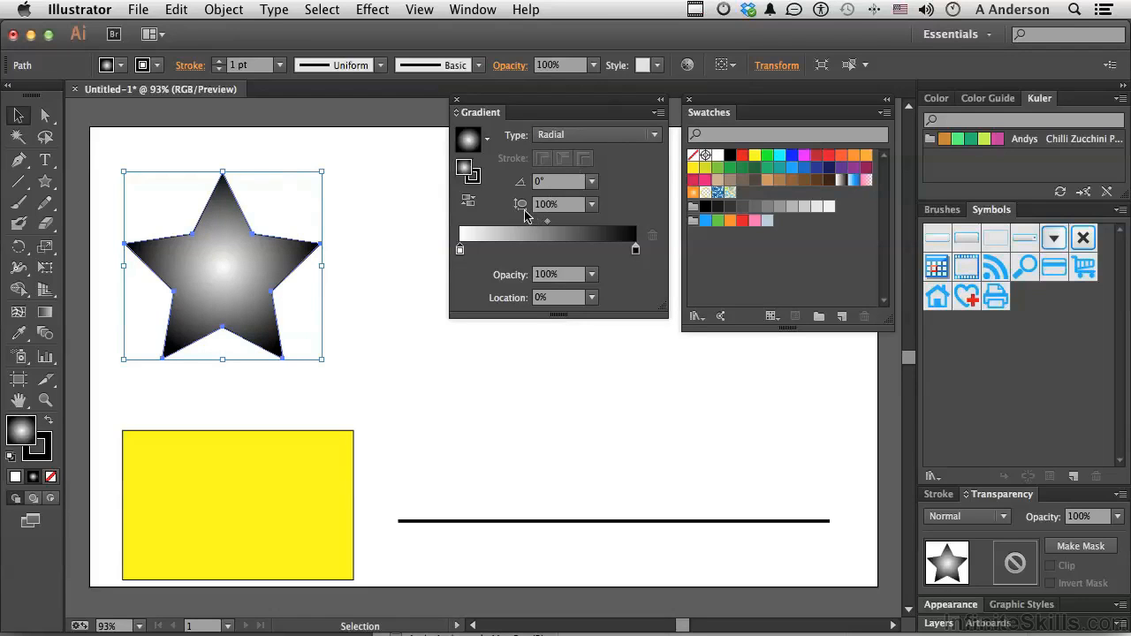
- Try an aspect ratio of 30% on the star's radial gradient, and return it to 100%
left_click(591, 206)
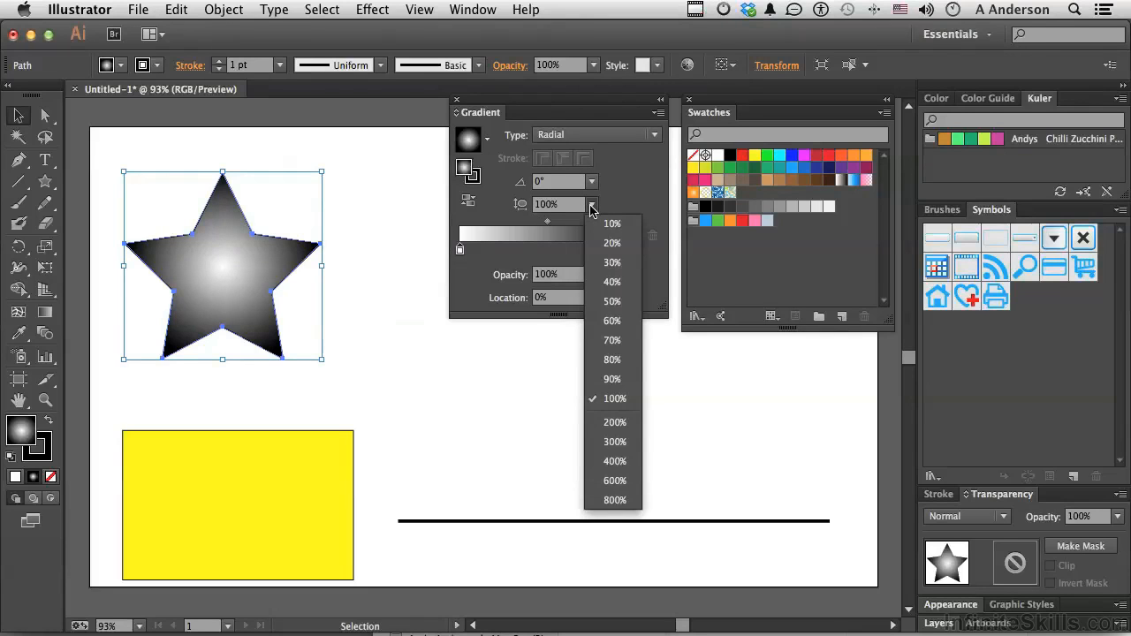
left_click(611, 263)
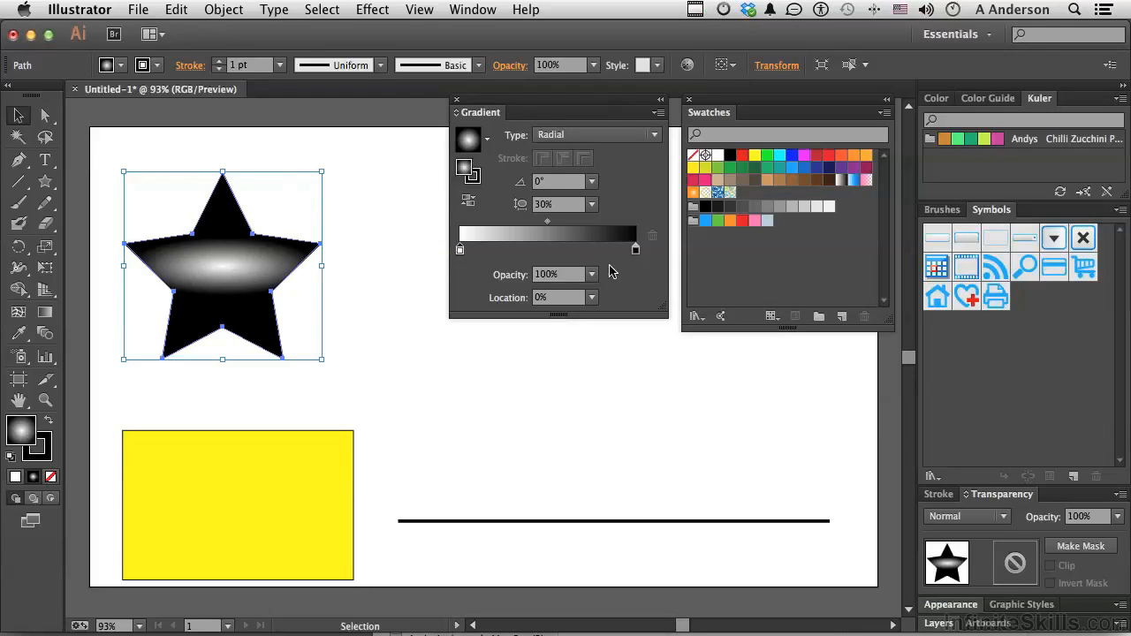
left_click(593, 207)
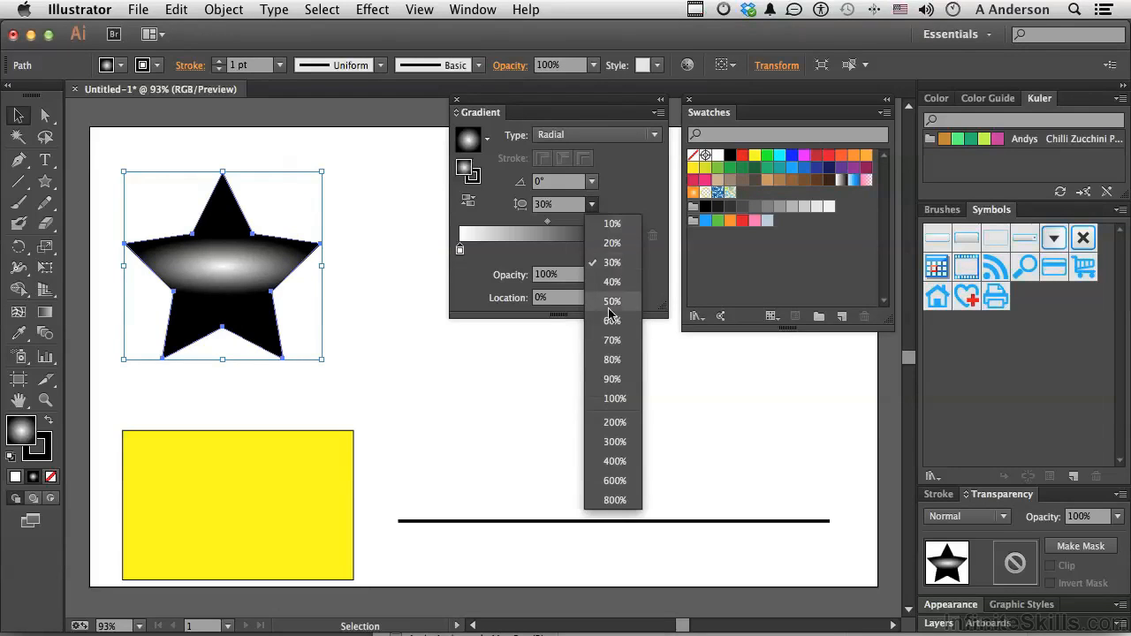
left_click(611, 399)
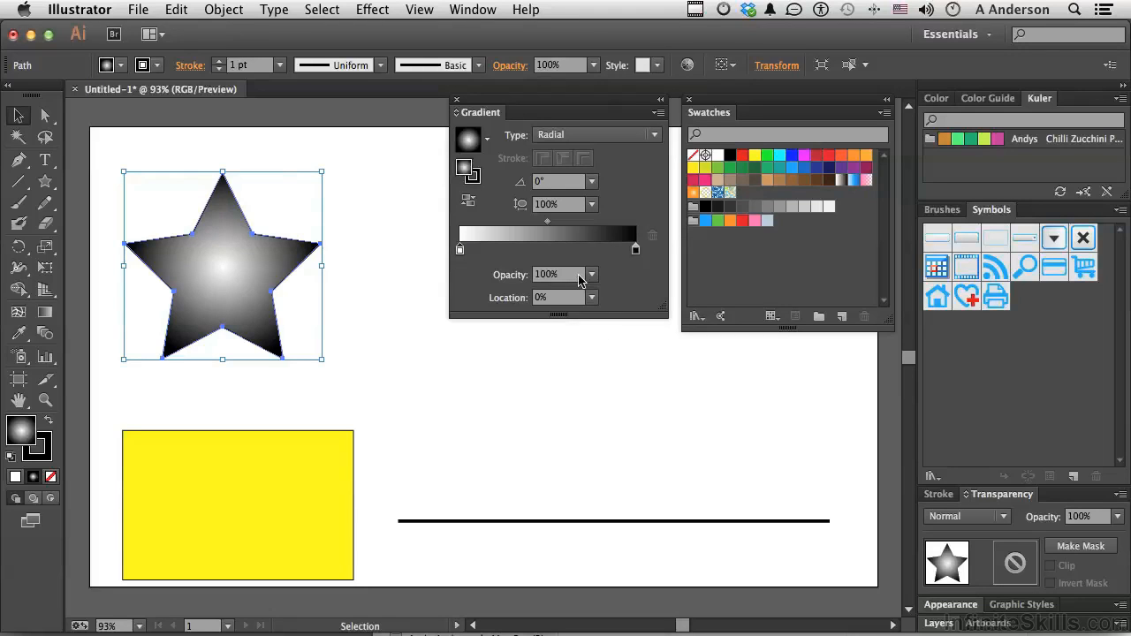
- Recolour the star's black gradient stop magenta and its white gradient stop yellow using the swatch colours
left_click(636, 251)
left_click_drag(805, 158, 637, 256)
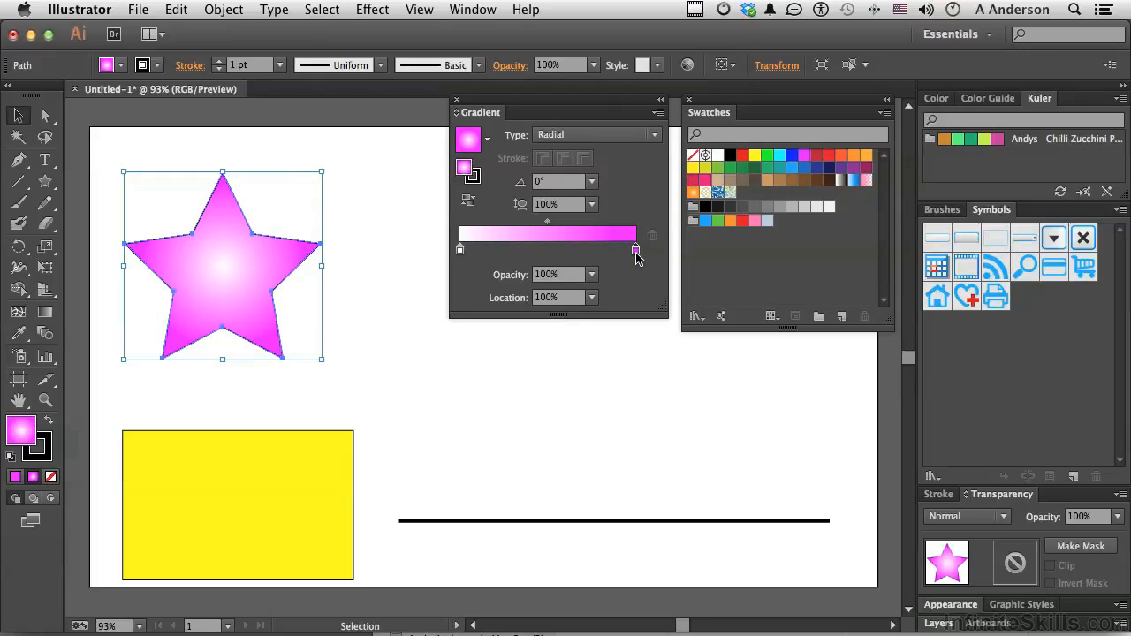
left_click(460, 254)
left_click(754, 158)
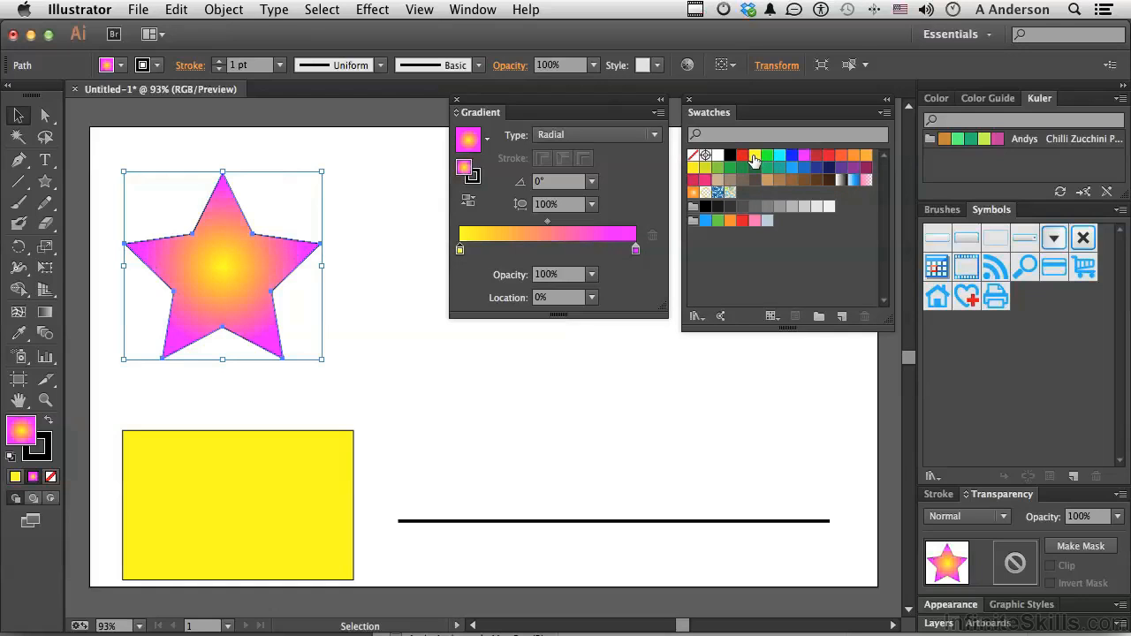
- Try dark blue, orange and red on the star's 0% gradient stop, and settle on the golden yellow swatch
left_click(828, 169)
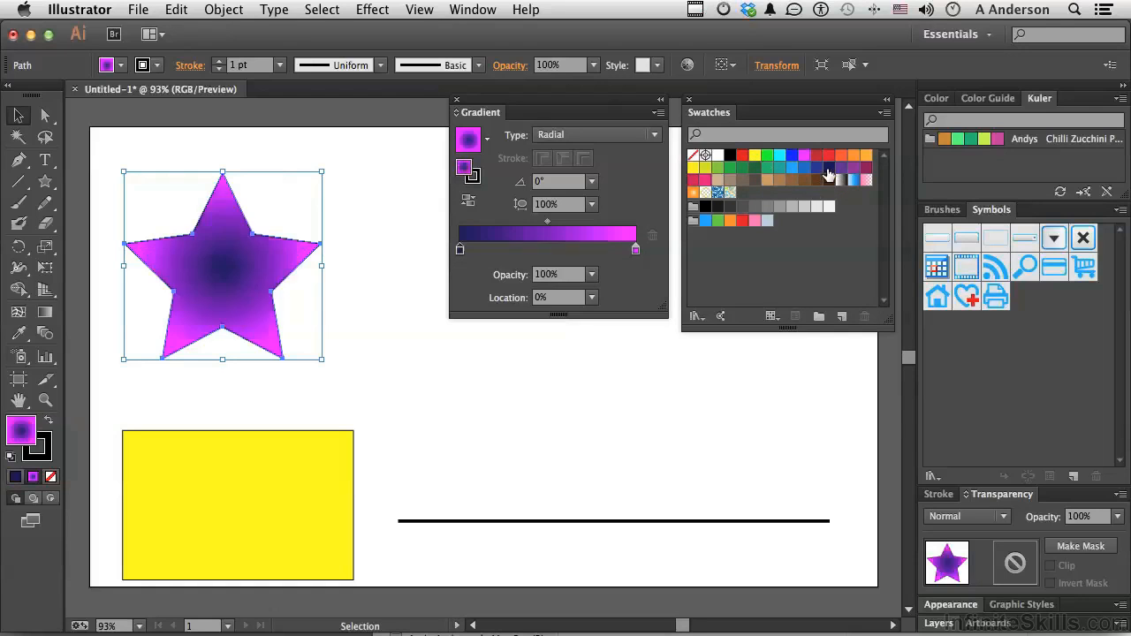
left_click(839, 156)
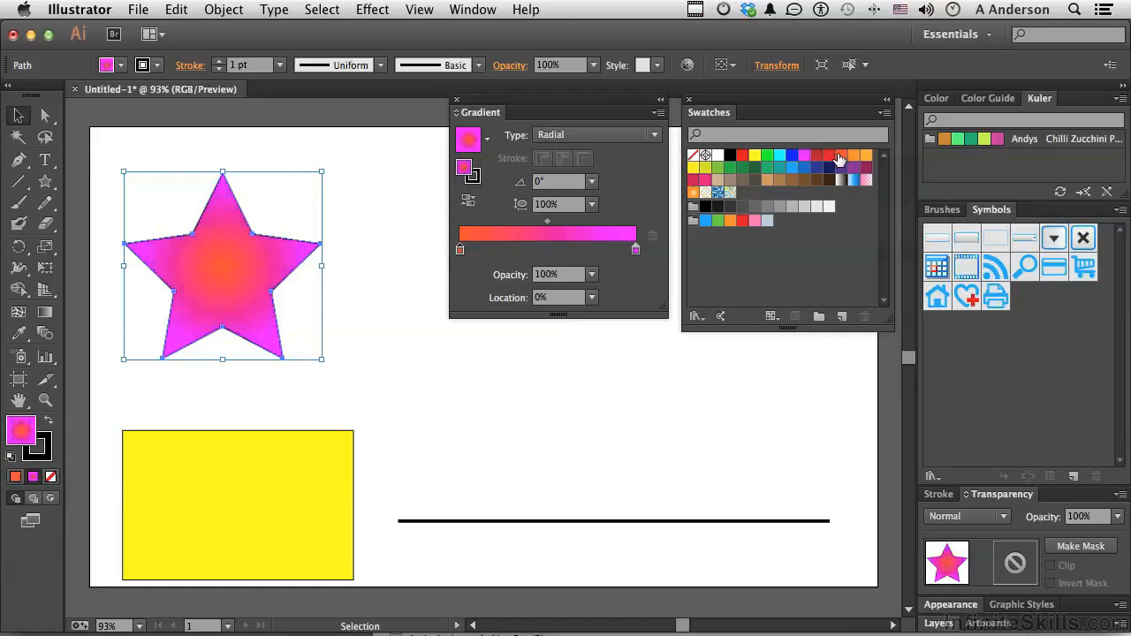
left_click(743, 159)
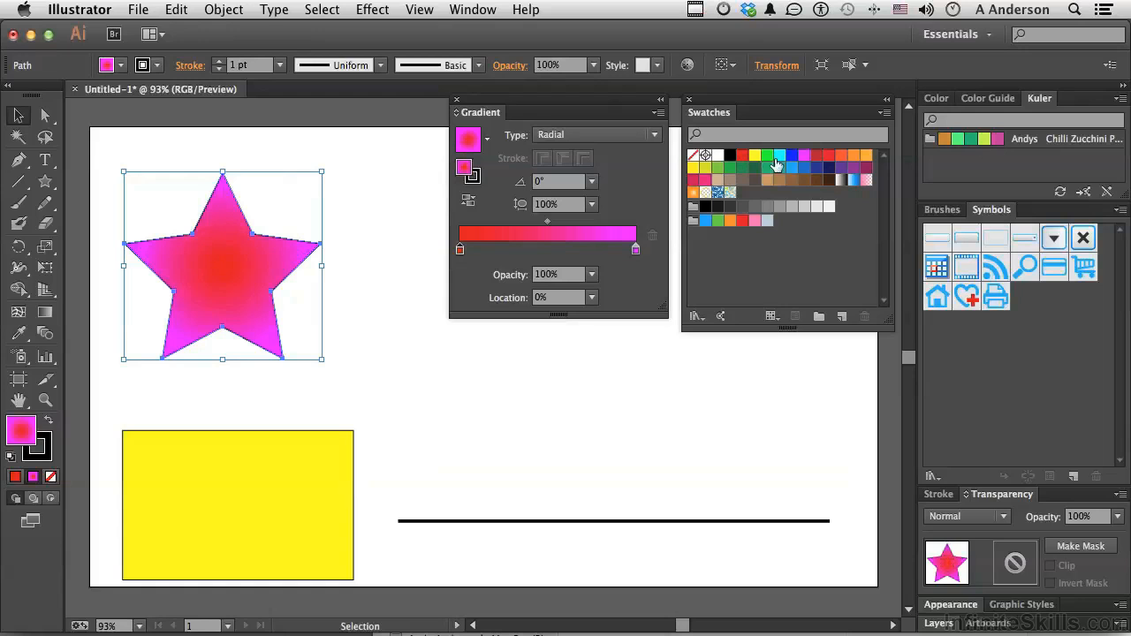
left_click(696, 169)
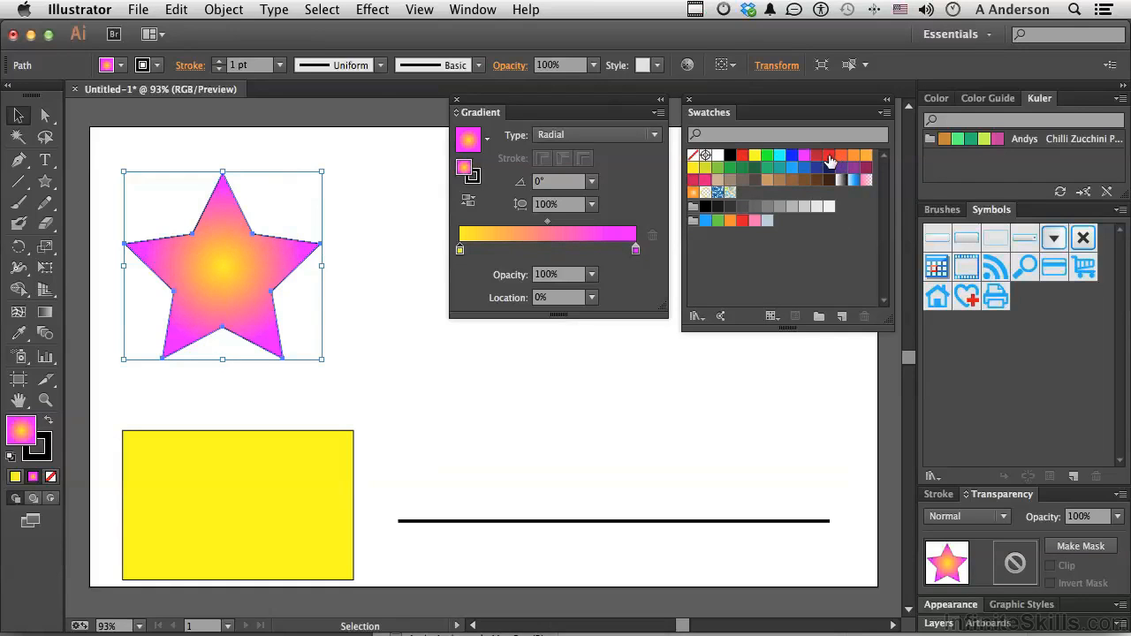
- Try adding a blue stop at about 68.65% between the yellow and magenta gradient stops, and remove it again
left_click(792, 156)
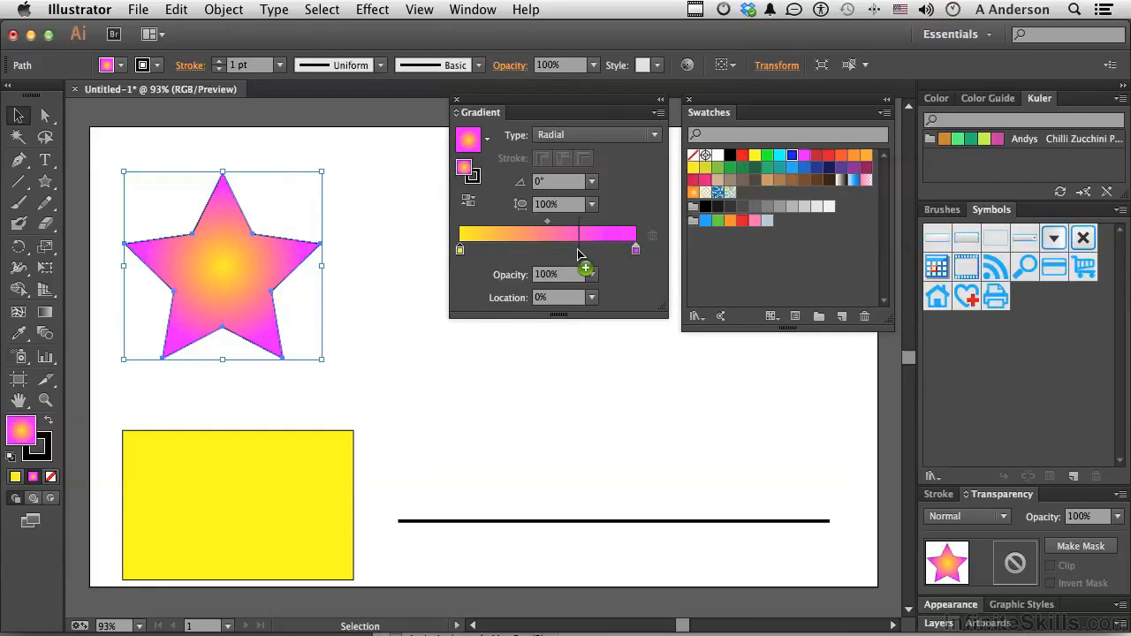
left_click(581, 251)
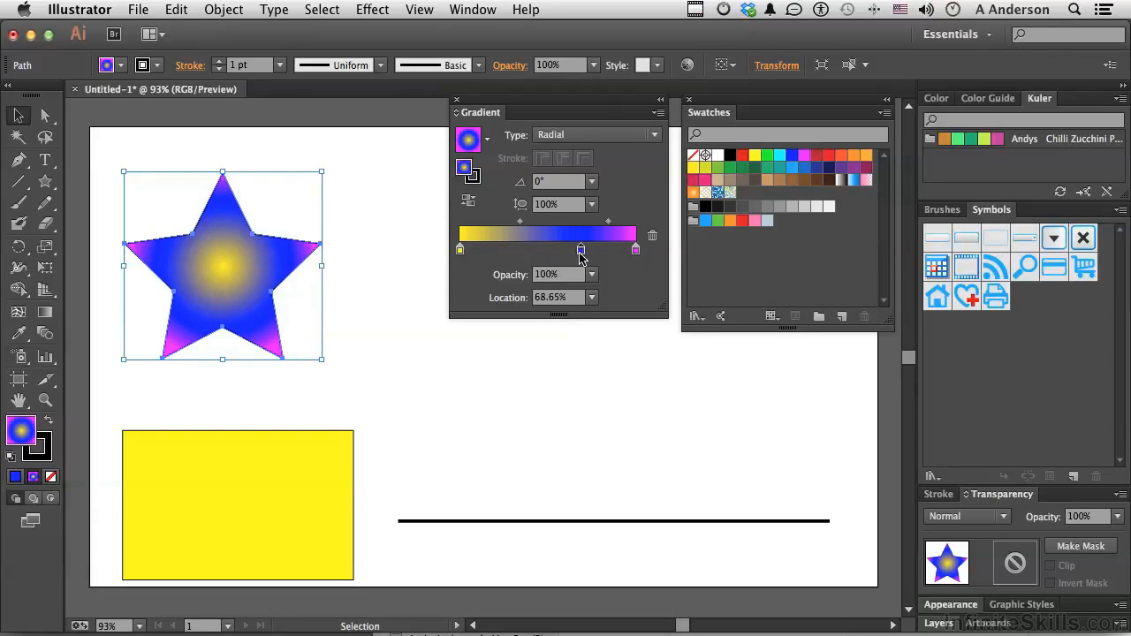
left_click_drag(580, 251, 616, 298)
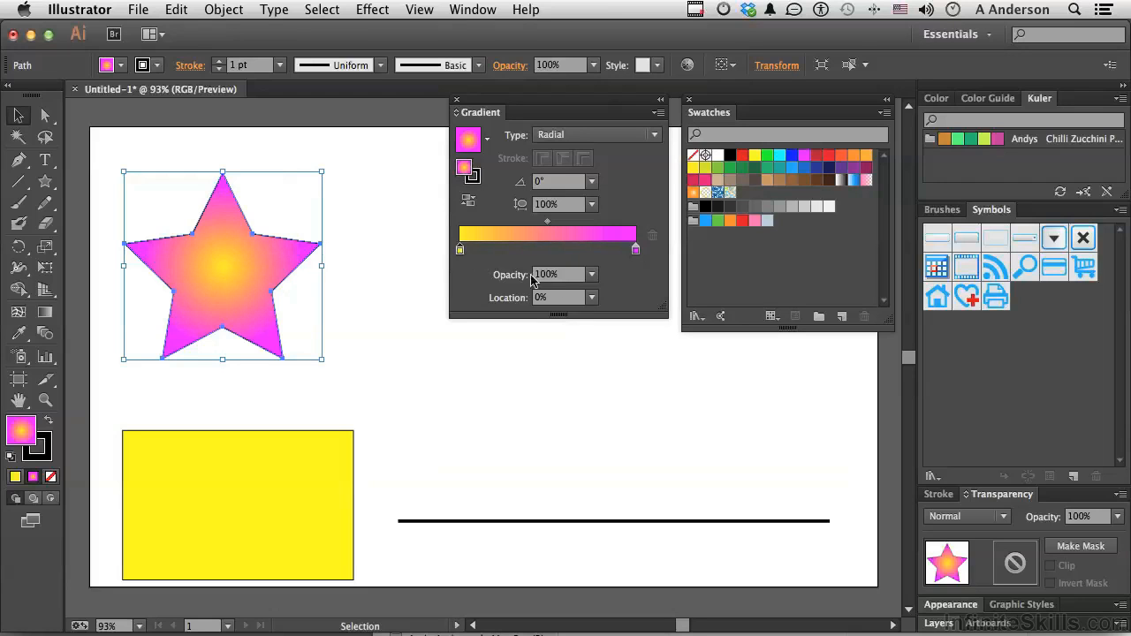
- Set the yellow gradient stop's opacity to 0% and move the star slightly down and to the right
left_click(591, 277)
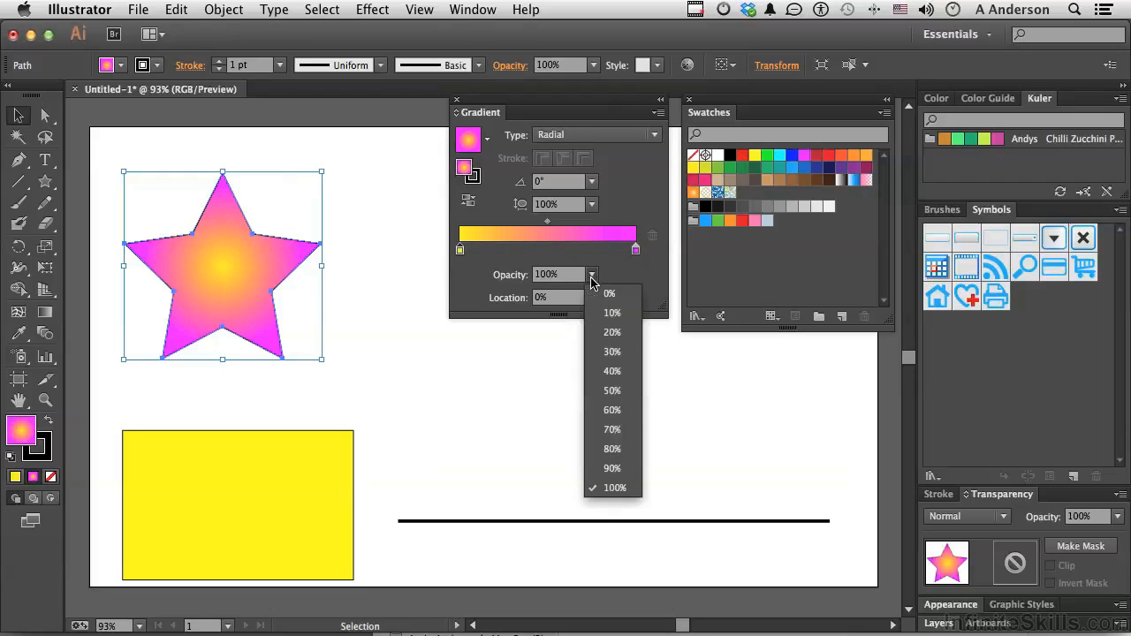
left_click(609, 294)
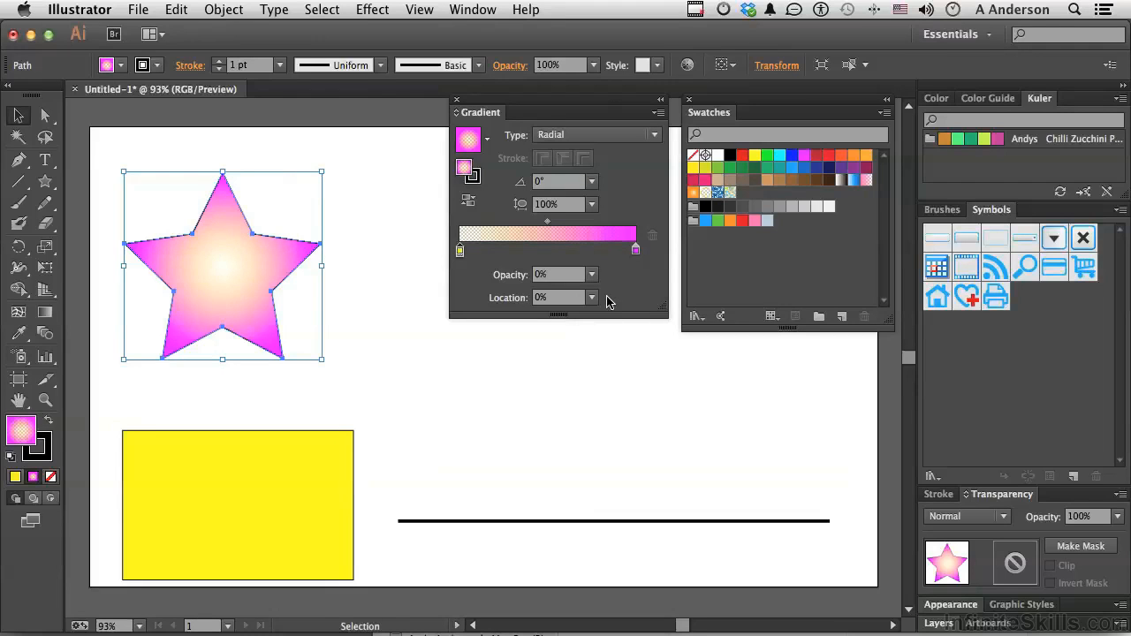
left_click_drag(239, 261, 257, 289)
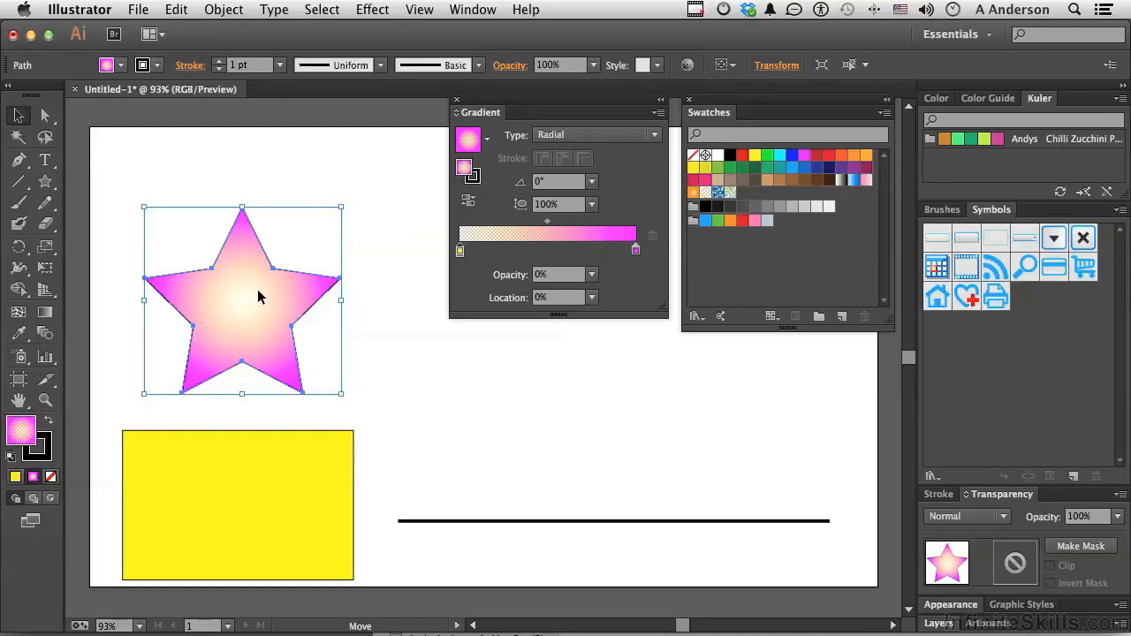
- Apply the white-to-black linear gradient swatch to the stroke of the horizontal line, and deselect the line
left_click(448, 523)
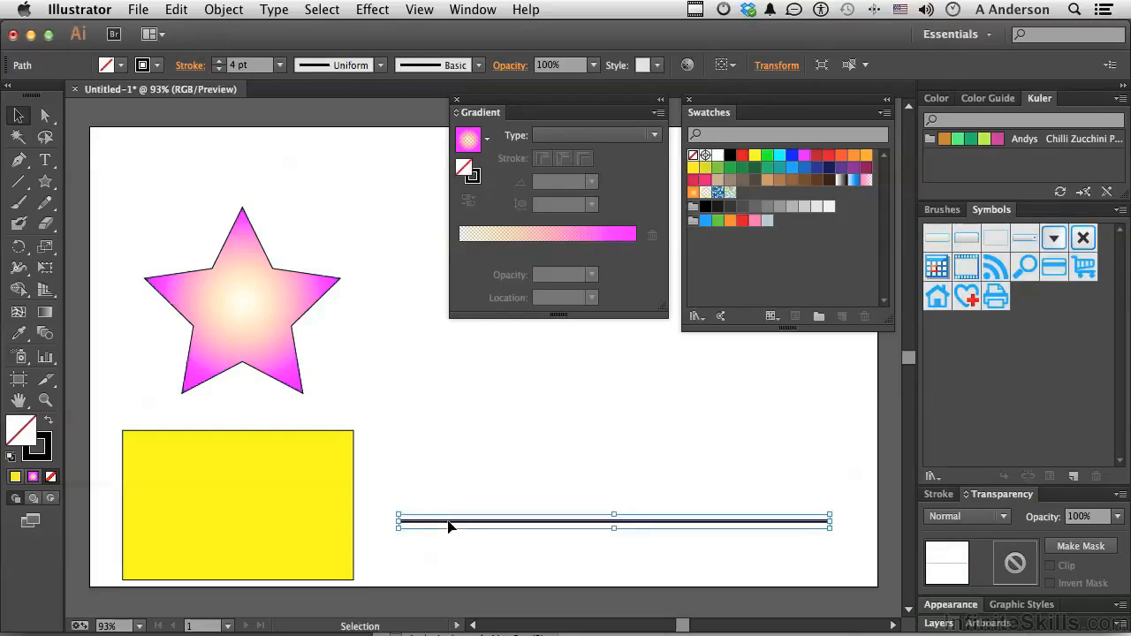
left_click(41, 449)
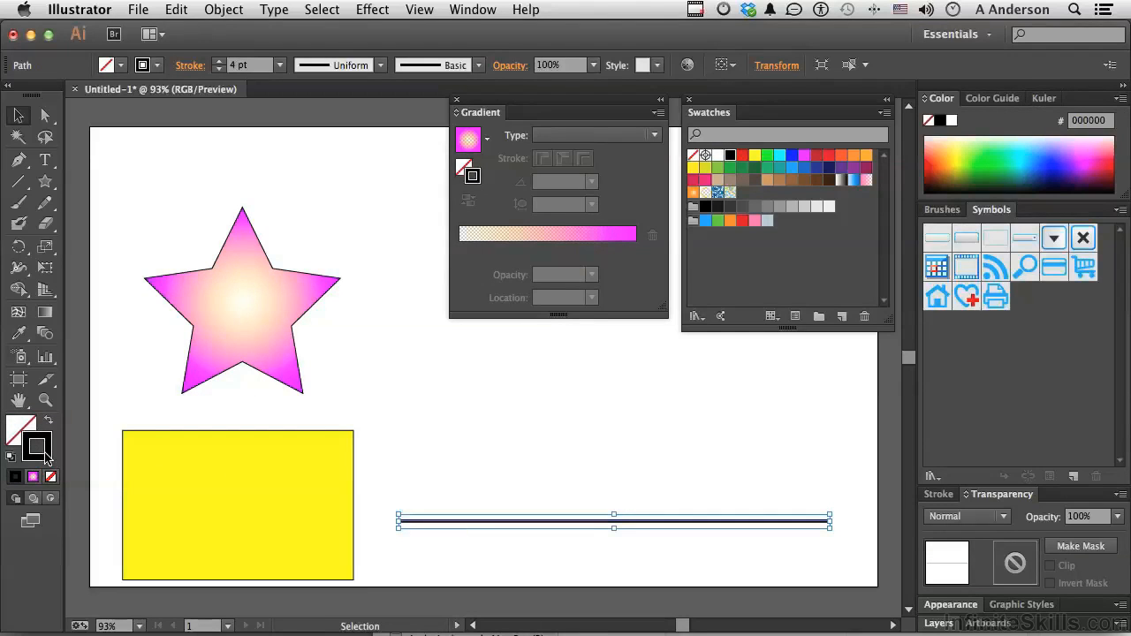
left_click(841, 181)
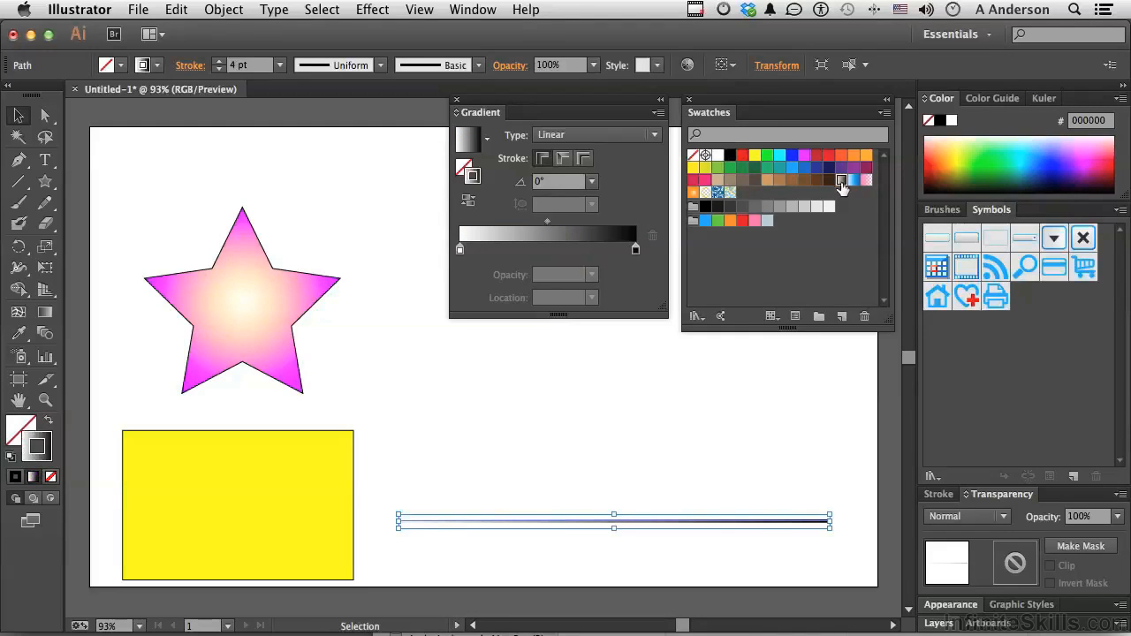
left_click(727, 549)
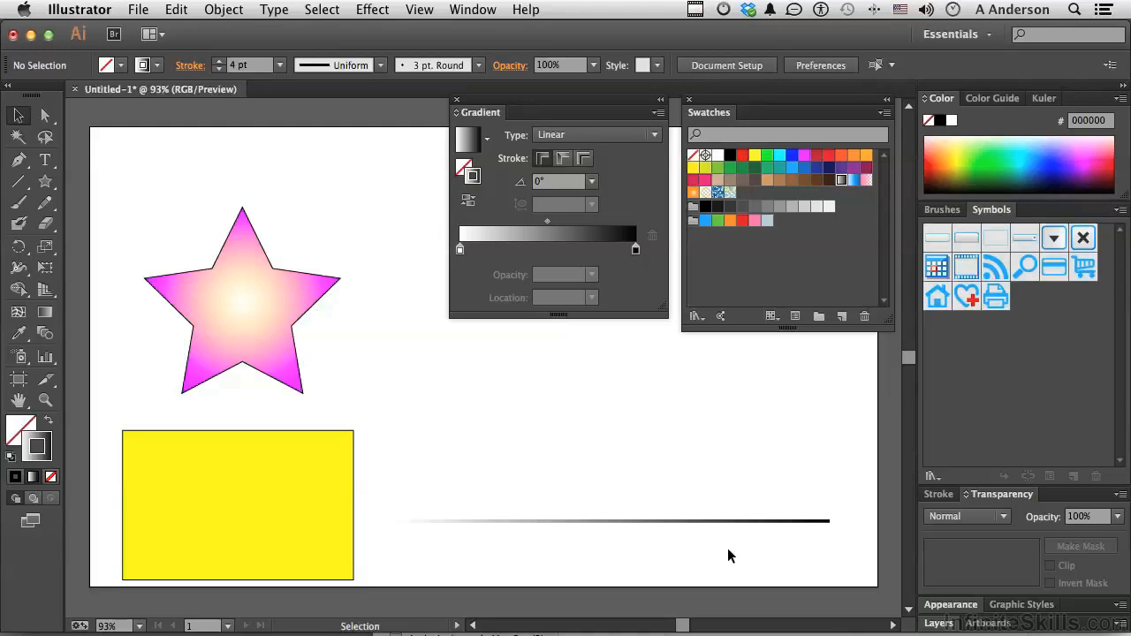
- Save the star's radial gradient fill as a new swatch
left_click(238, 325)
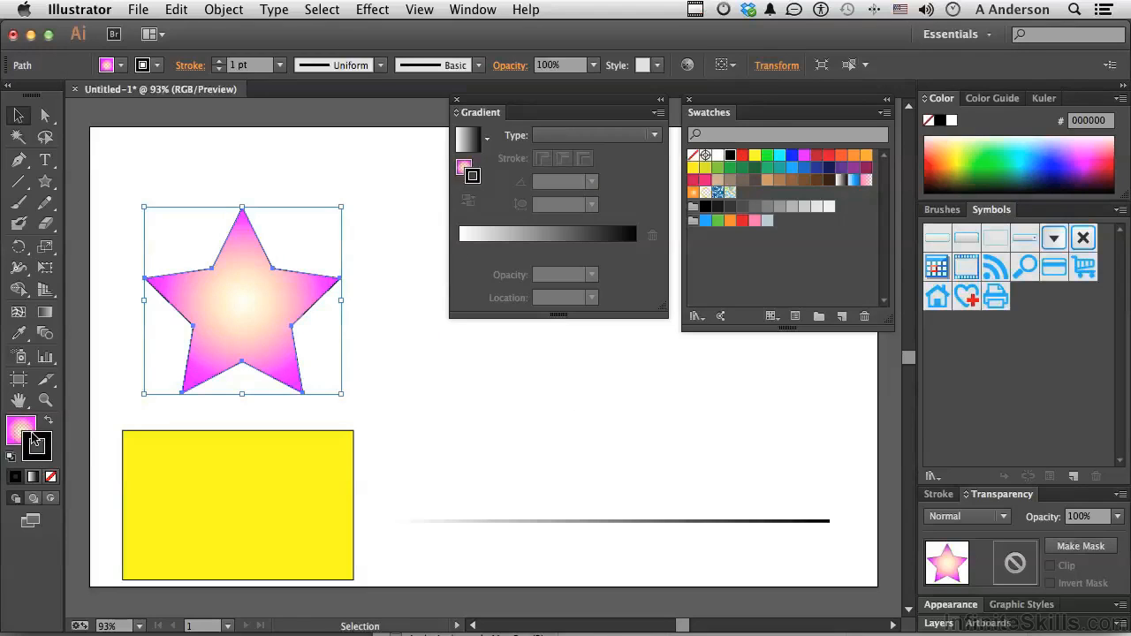
left_click(22, 431)
left_click_drag(22, 431, 783, 197)
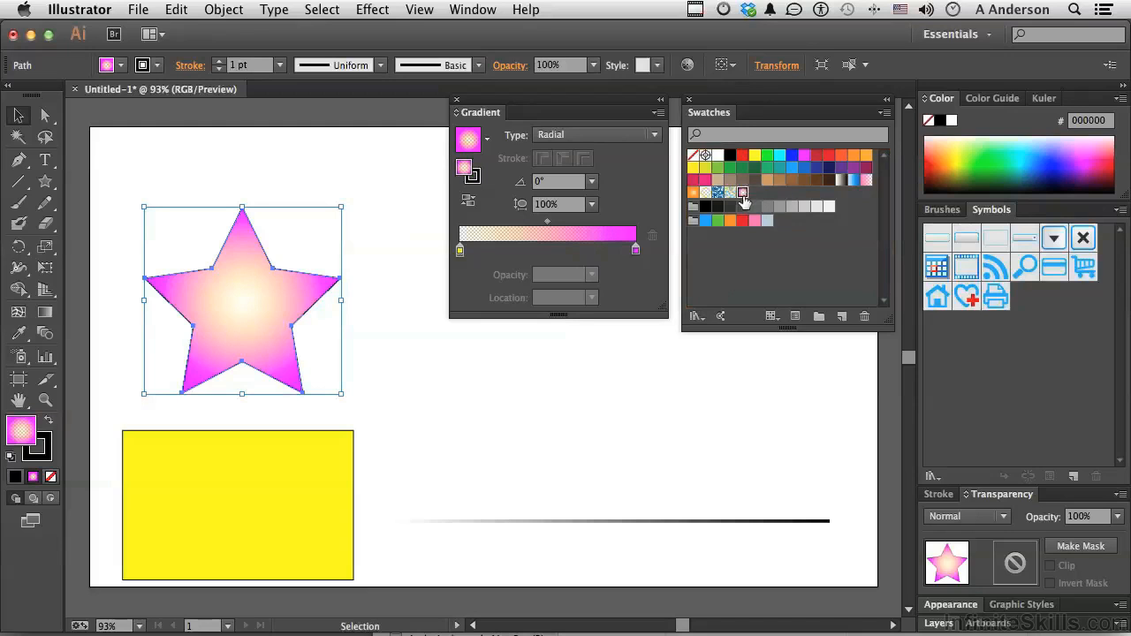